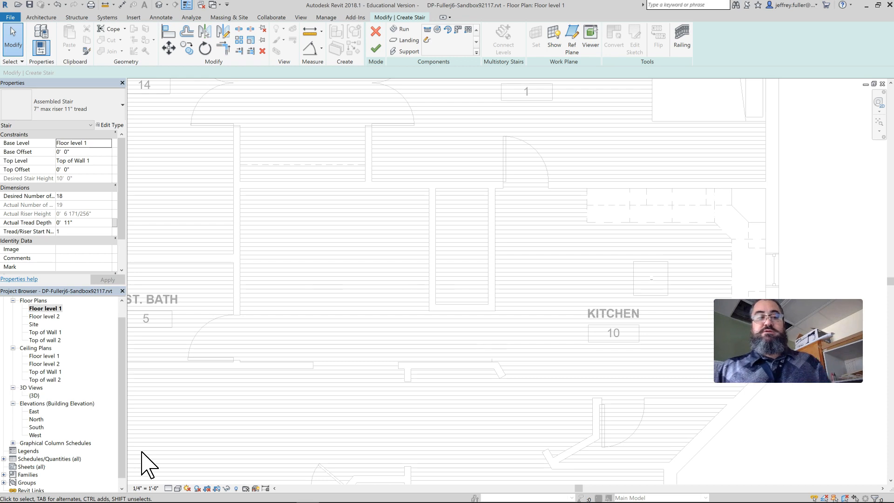
Cancel the open stair edit and confirm discarding it.
left_click(147, 448)
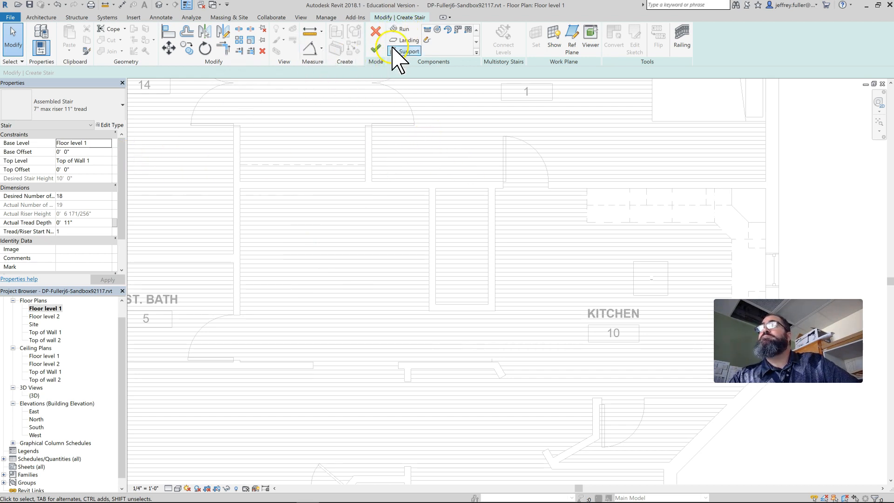
left_click(376, 31)
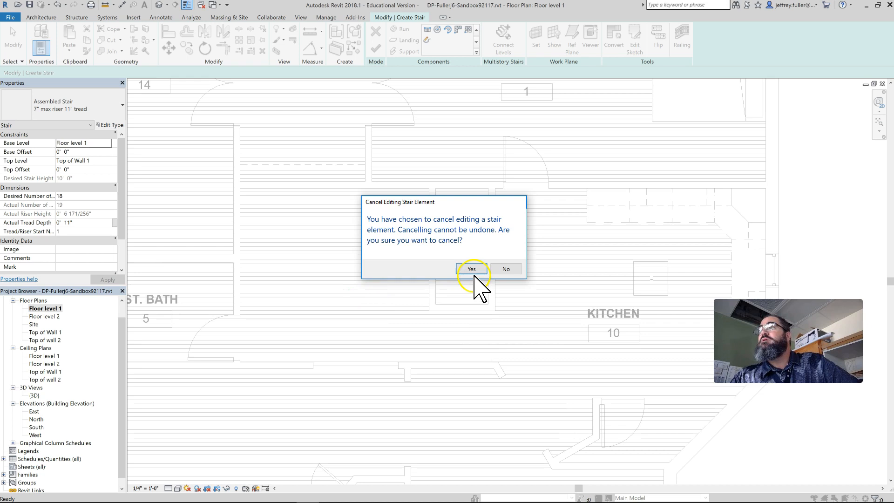
left_click(473, 268)
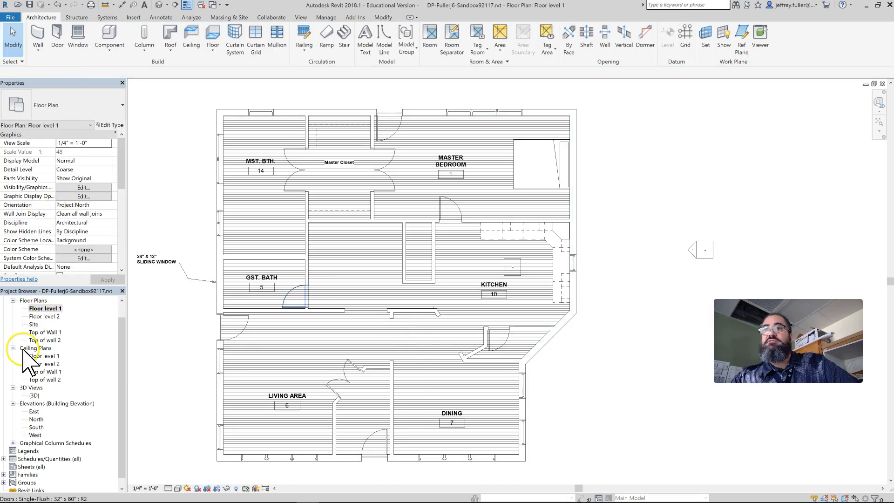
On Floor level 1, draw a straight stair run 3'-0" wide and 4'-7" long with six risers, going up along the enclosure west of the kitchen.
left_click(45, 308)
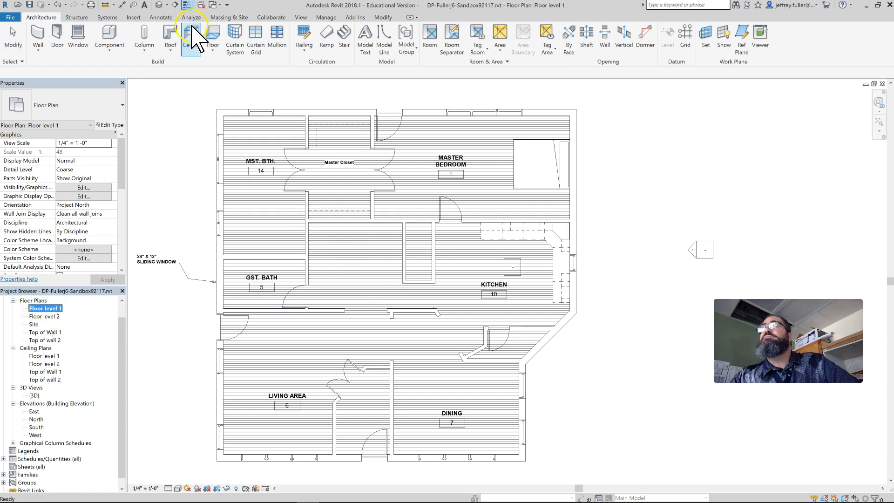
left_click(347, 40)
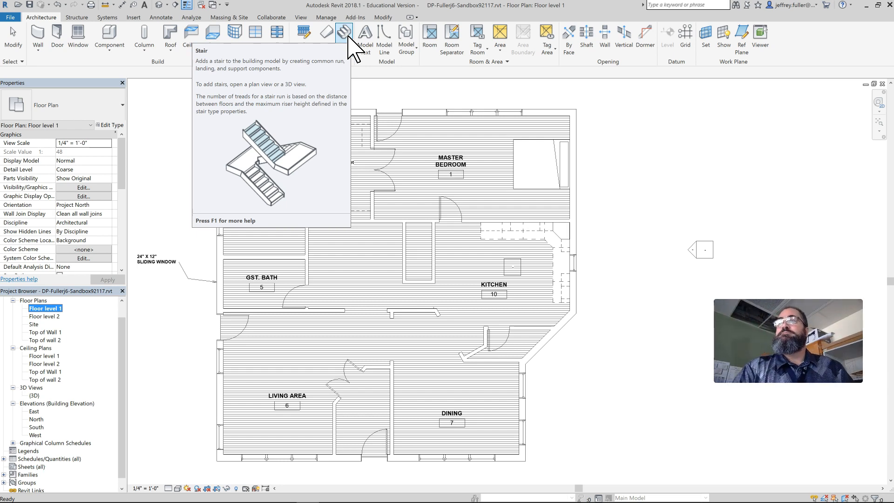
left_click(348, 38)
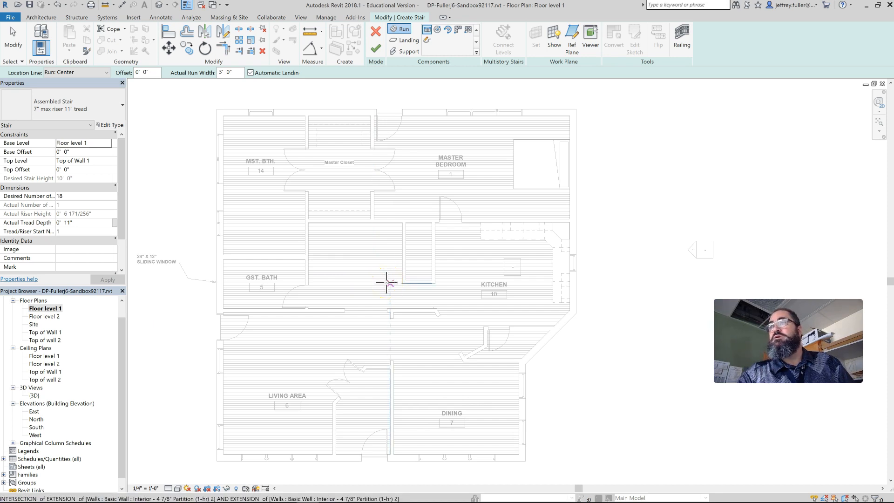
left_click(386, 282)
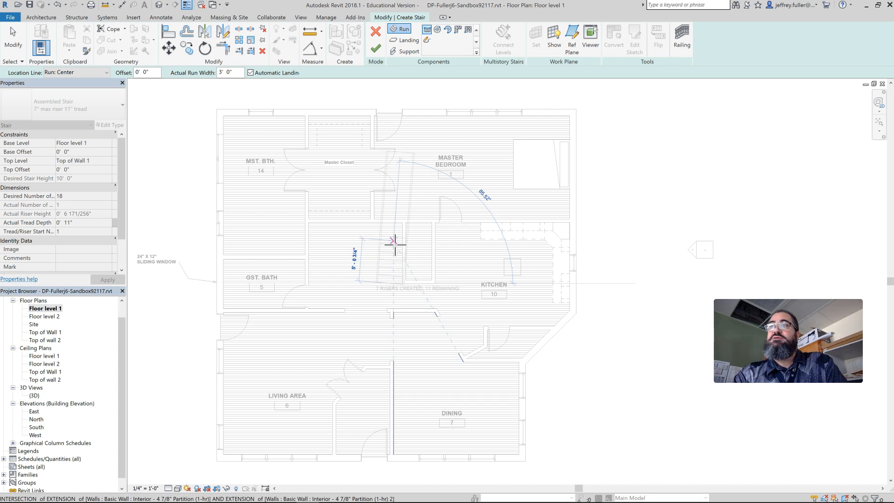
left_click(393, 248)
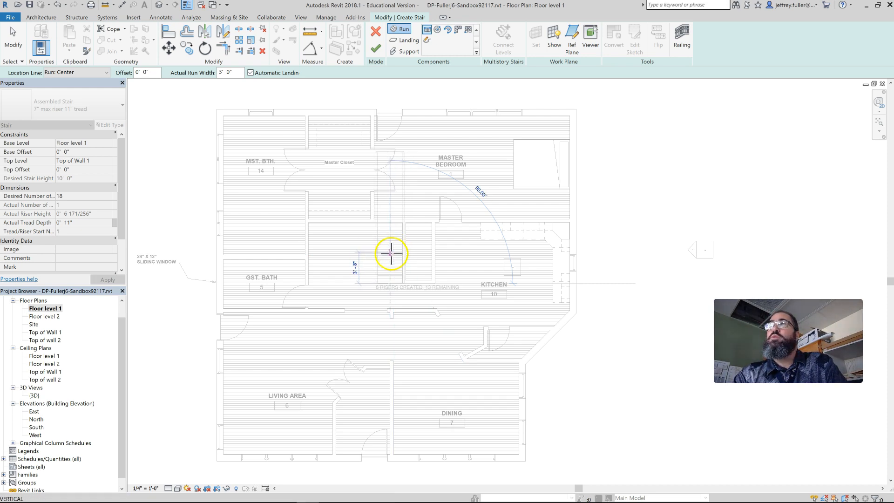
left_click(391, 245)
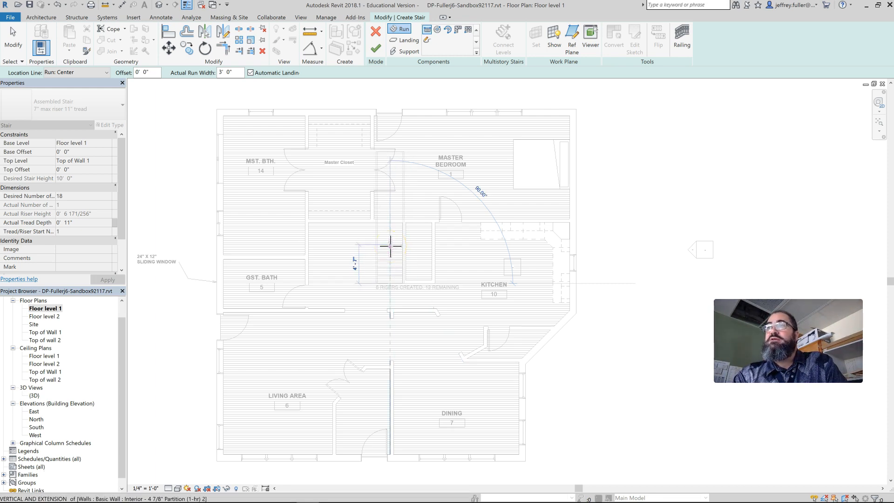
scroll(391, 246, "up", 5)
left_click(390, 242)
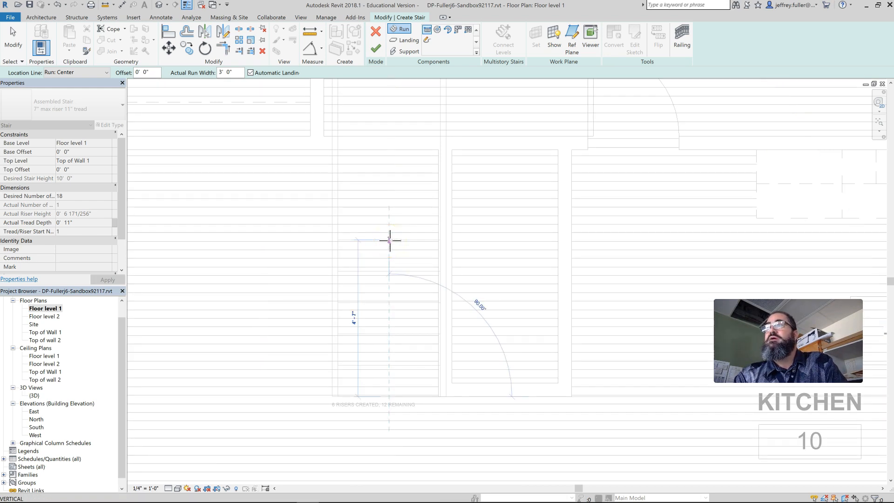
left_click(390, 241)
Add a second six-riser run 4'-7" long, heading west at a right angle from the first run with an automatic corner landing.
left_click(331, 189)
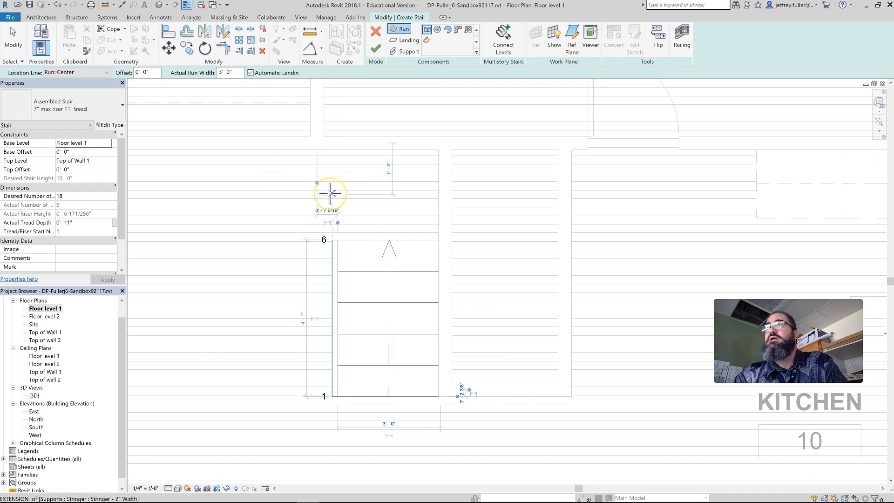
left_click(331, 249)
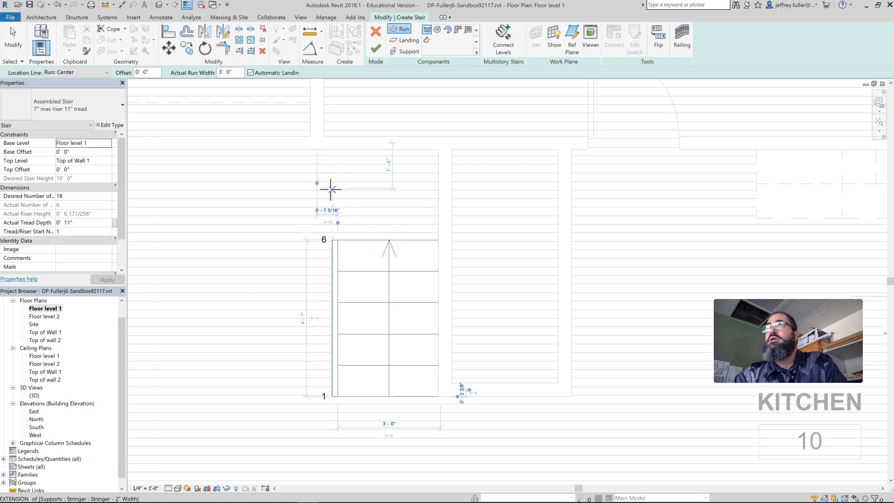
left_click(331, 189)
scroll(295, 190, "down", 2)
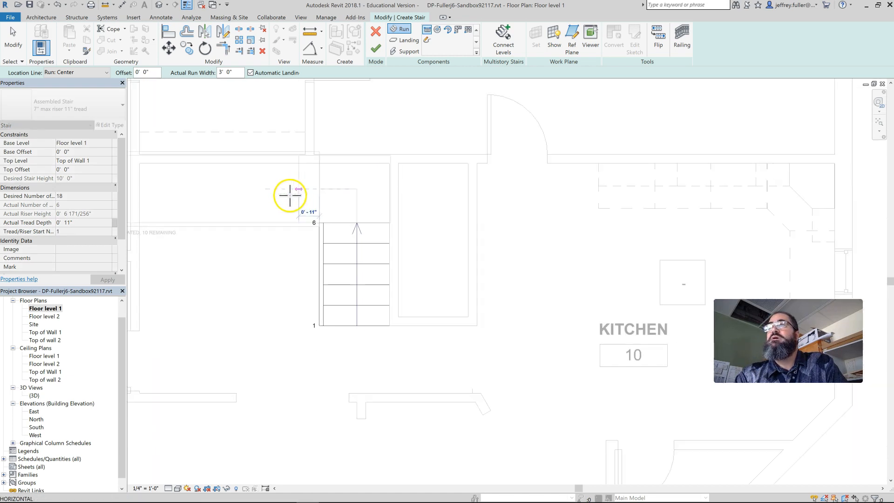
middle_click_drag(226, 187, 306, 203)
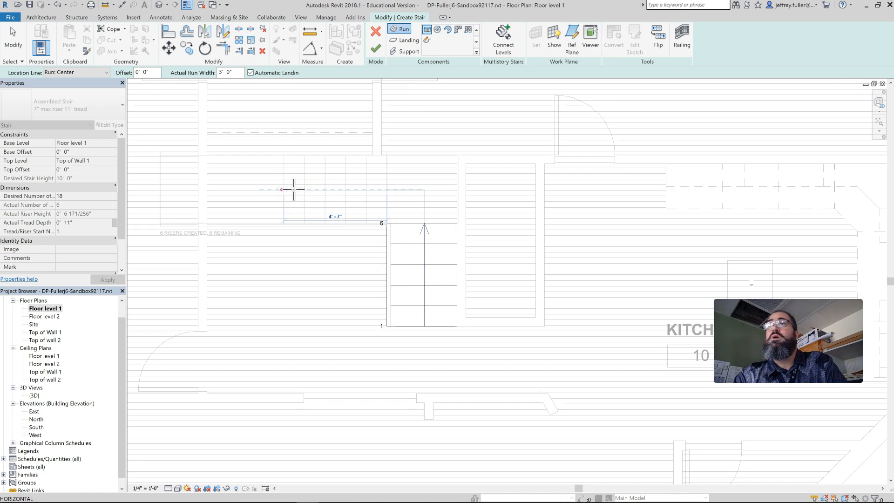
left_click(290, 188)
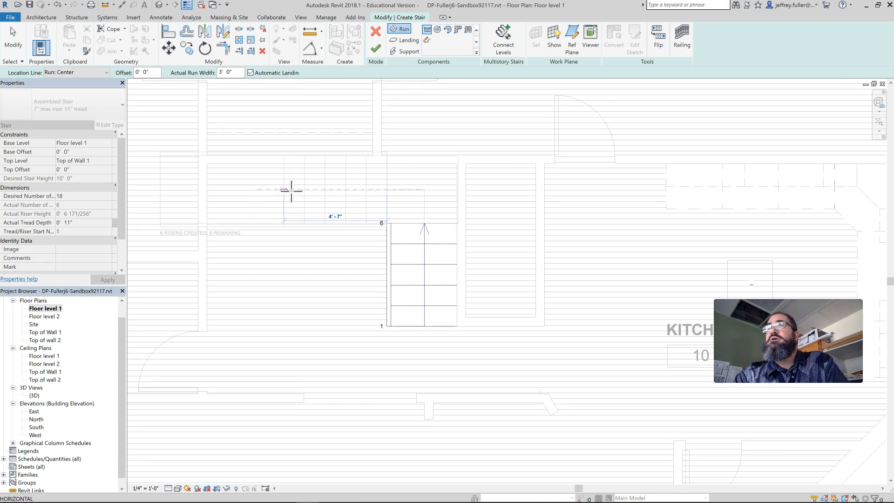
left_click(283, 191)
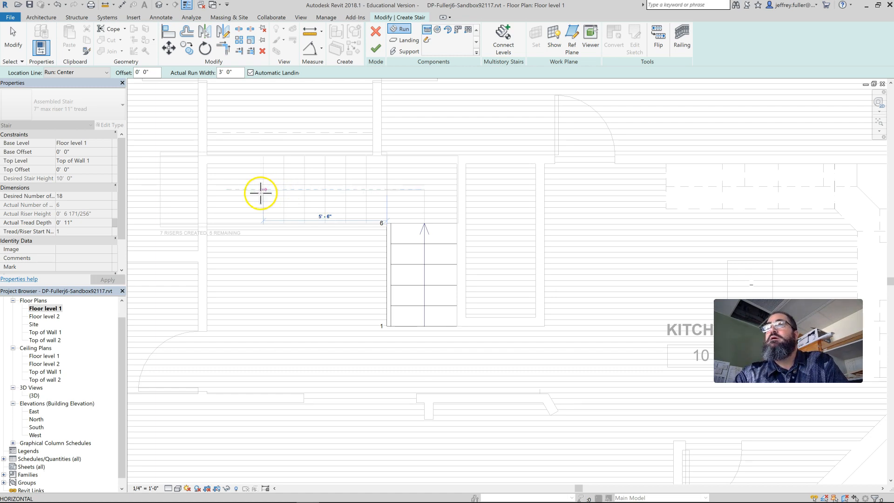
left_click(283, 191)
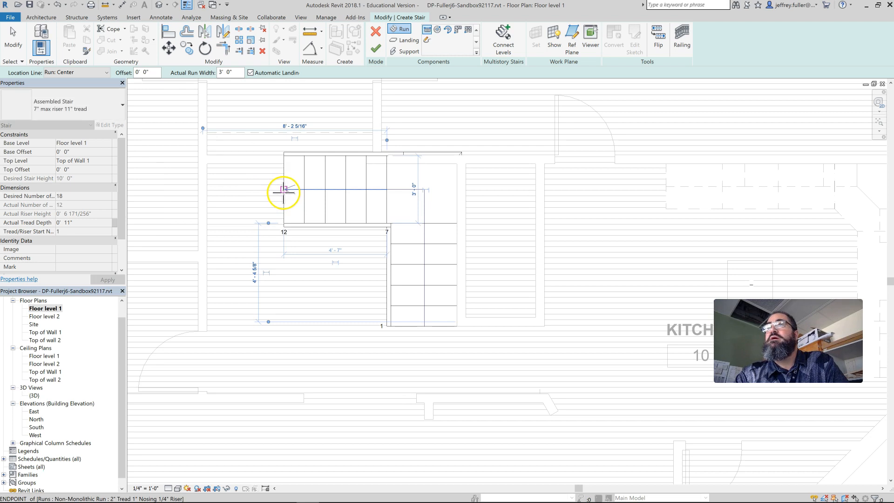
Draw the third run southward along the guest bath wall, using the remaining six risers to complete the U-shaped stair.
left_click(242, 228)
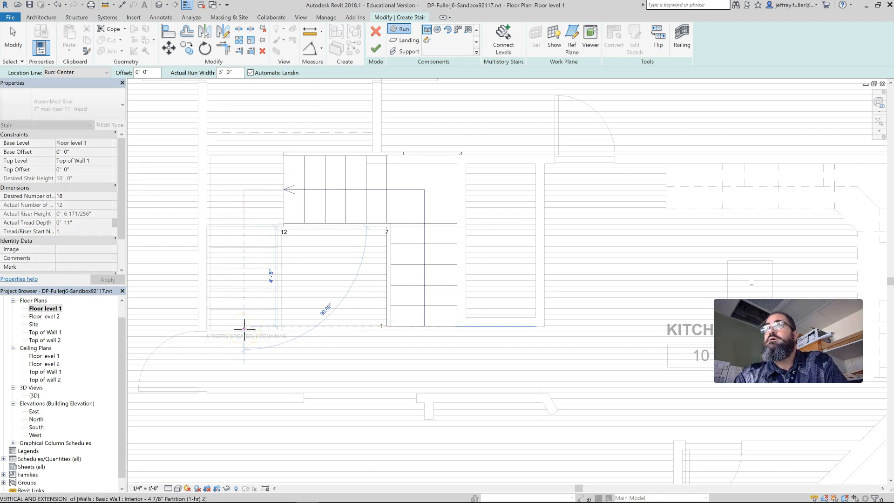
left_click(244, 329)
key("Escape")
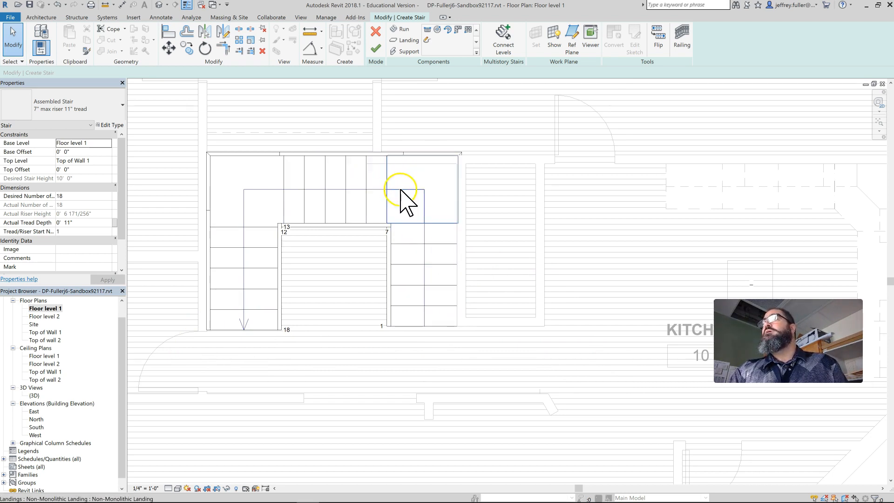
Nudge all three runs and both landings south together so the stair's back edge sits against the wall below the closet.
left_click(422, 250)
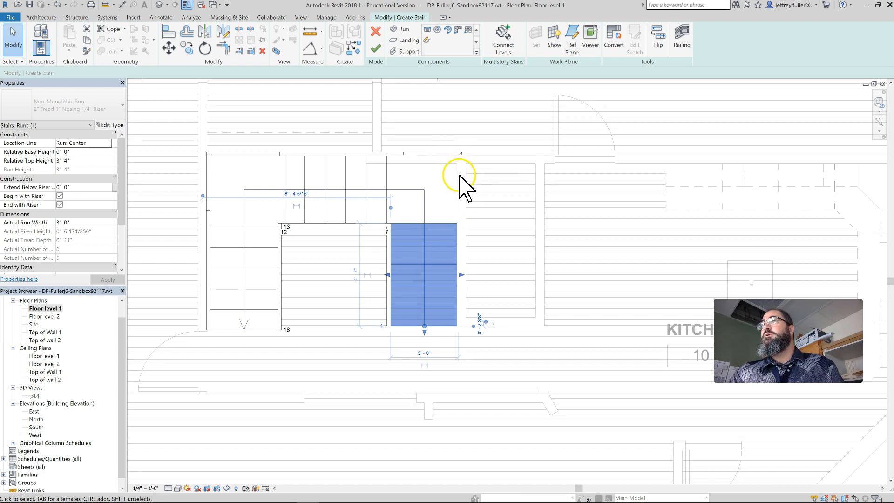
left_click(425, 190, "ctrl")
left_click(359, 190, "ctrl")
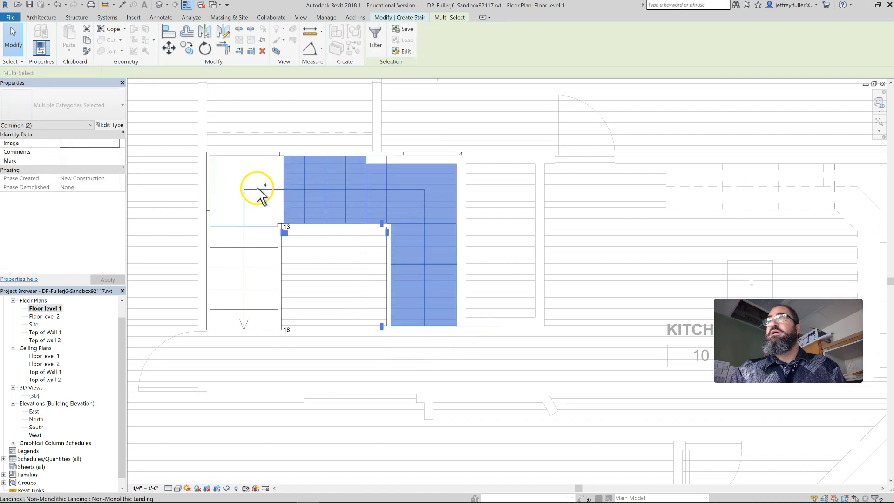
left_click(244, 191, "ctrl")
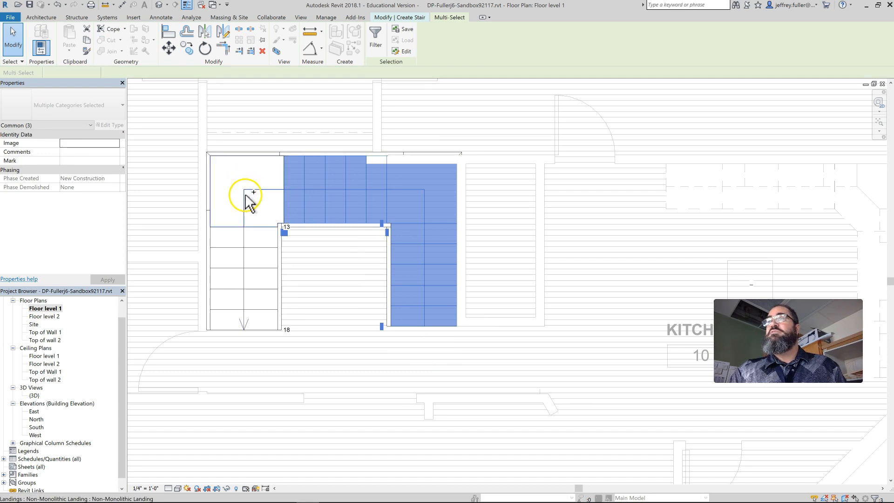
left_click(259, 270, "ctrl")
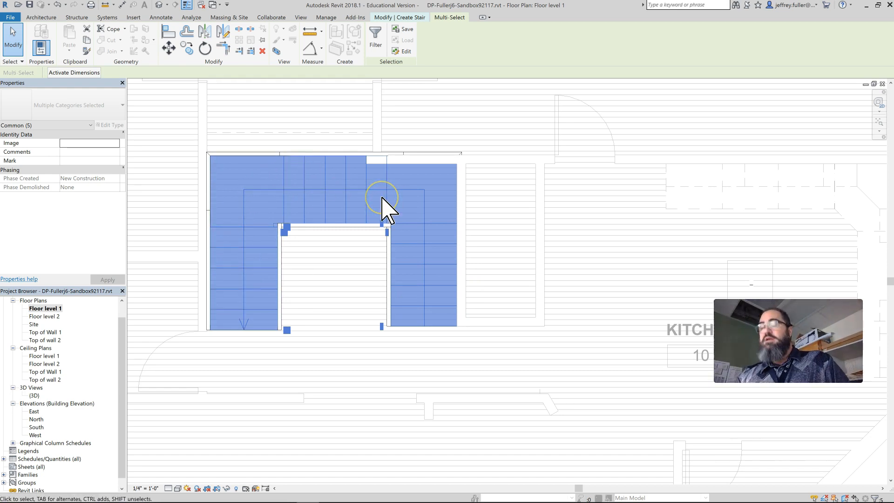
key("Down")
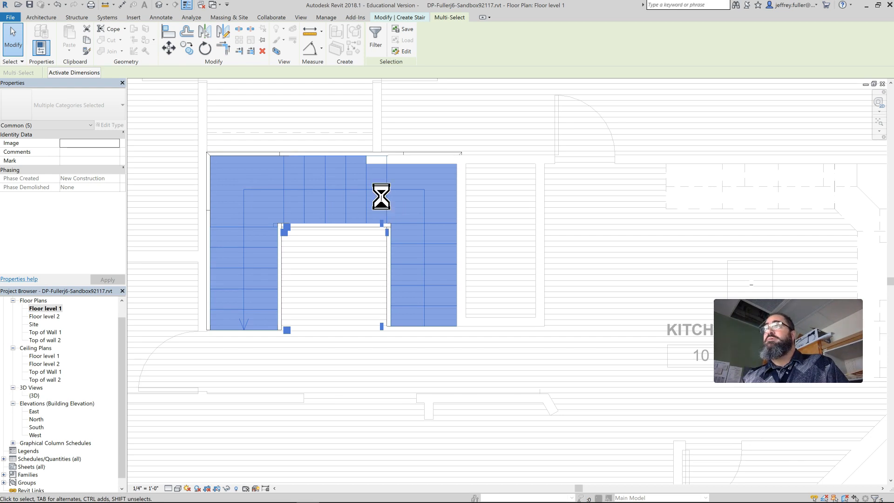
key("Down")
key("Down")
key("Down")
key("Down")
key("Down")
key("Down")
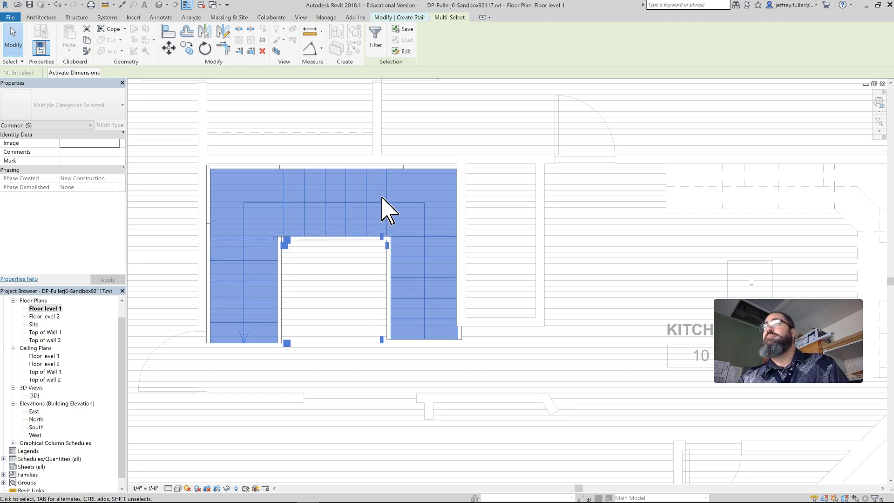
scroll(382, 209, "up", 3)
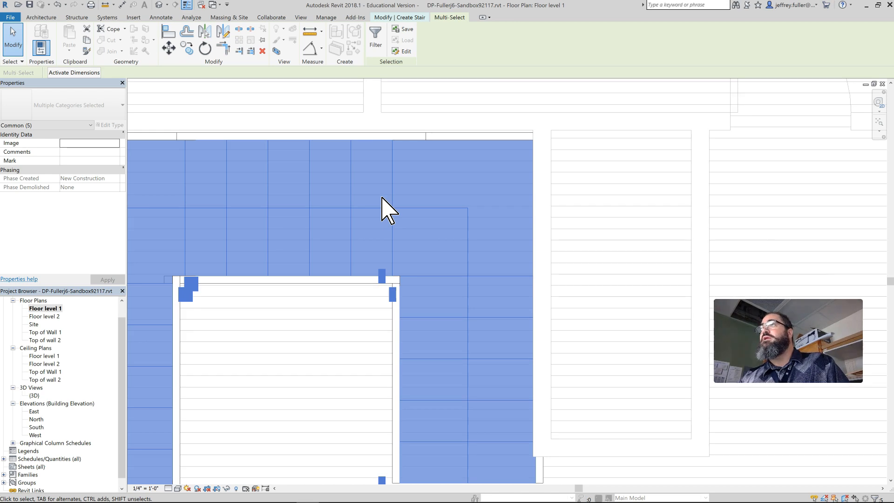
key("Up")
scroll(381, 210, "down", 3)
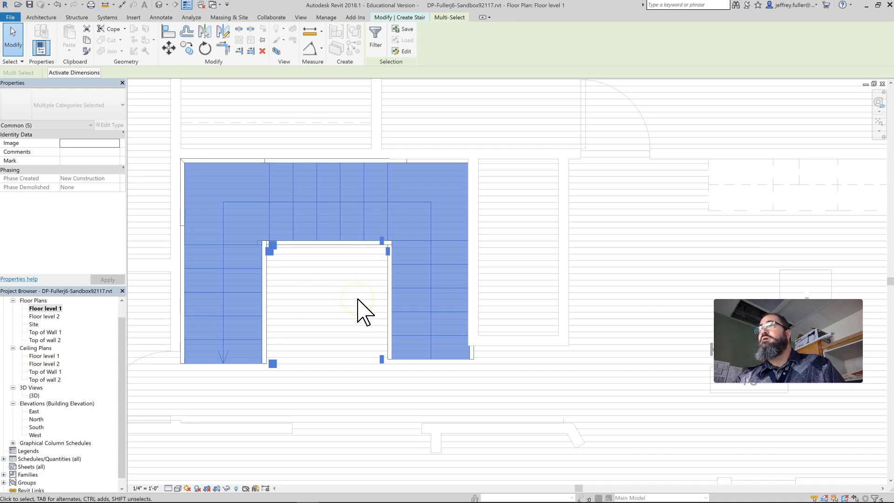
double_click(363, 311)
Nudge the first run west by about 2 inches, away from the wall on the kitchen side.
left_click(431, 295)
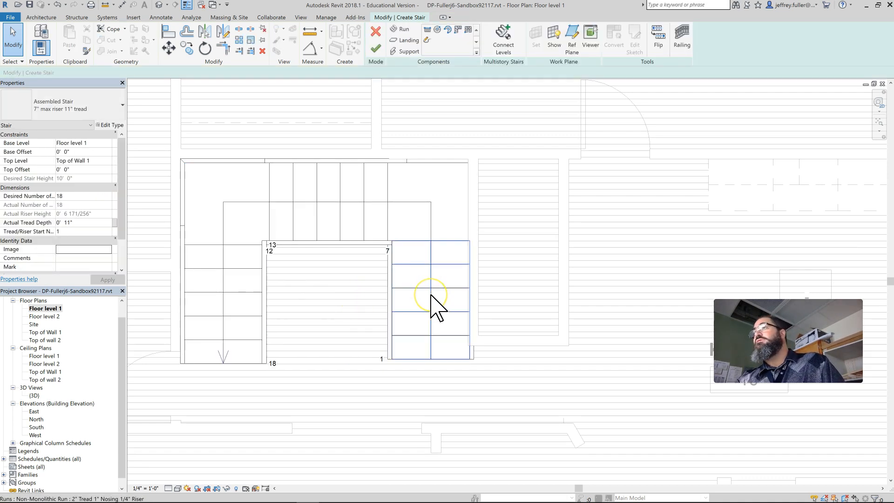
left_click(428, 292)
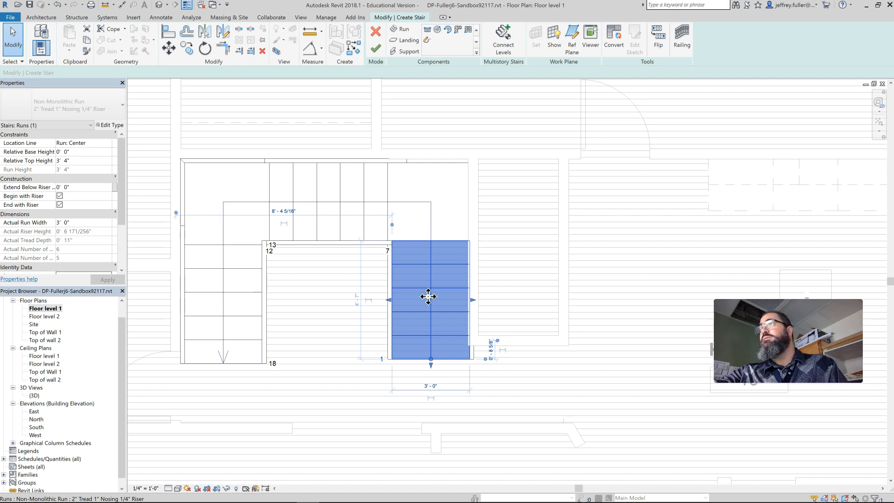
key("Left")
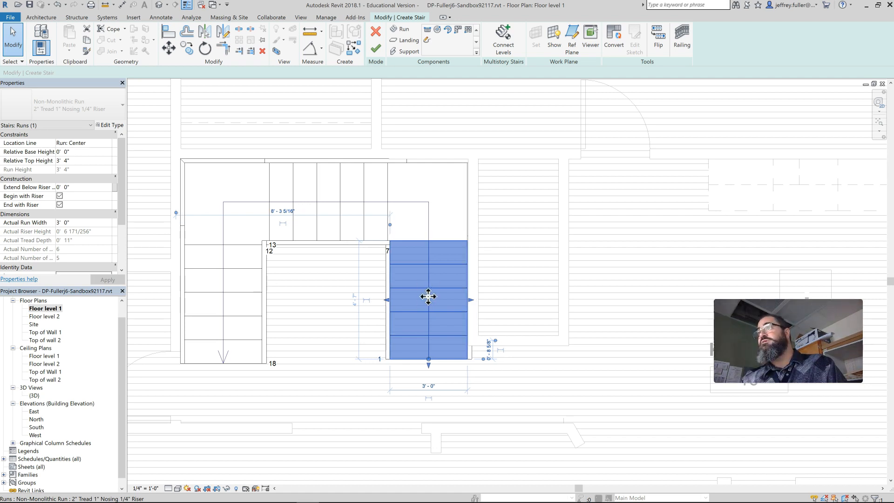
key("Left")
key("Left")
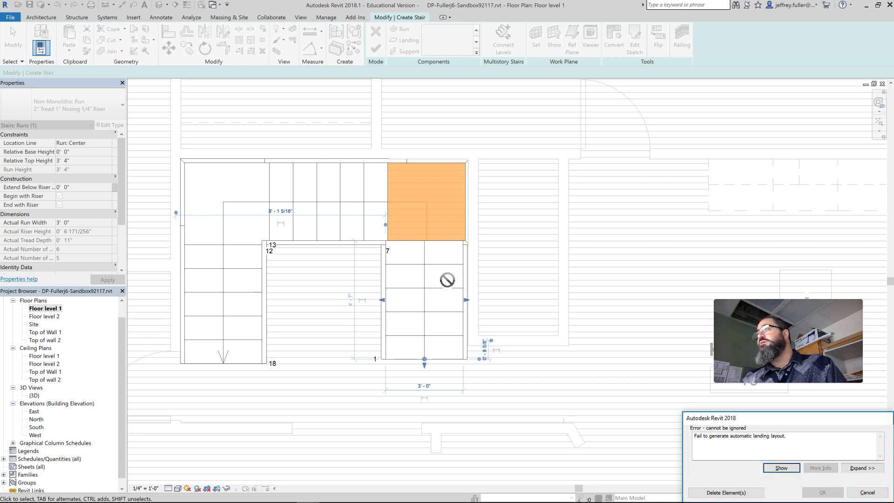
scroll(446, 294, "up", 2)
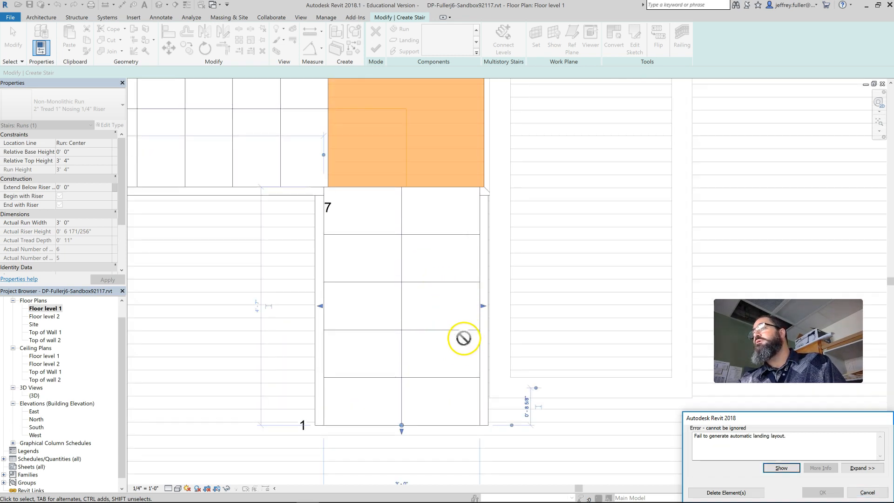
left_click(864, 492)
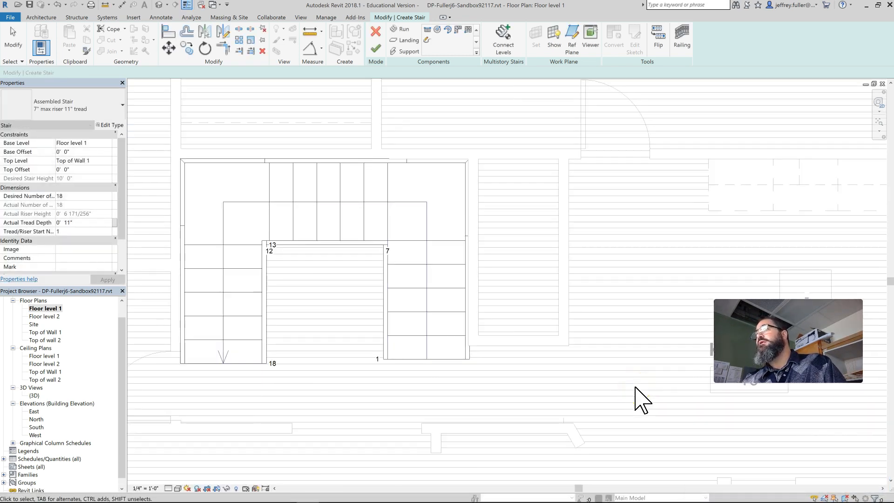
Try to nudge the first run one more increment west on its own.
left_click(443, 303)
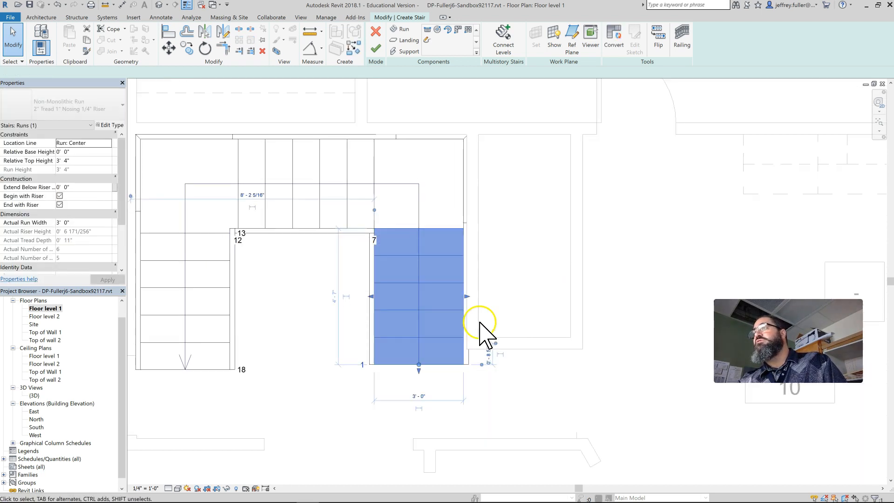
scroll(479, 329, "up", 5)
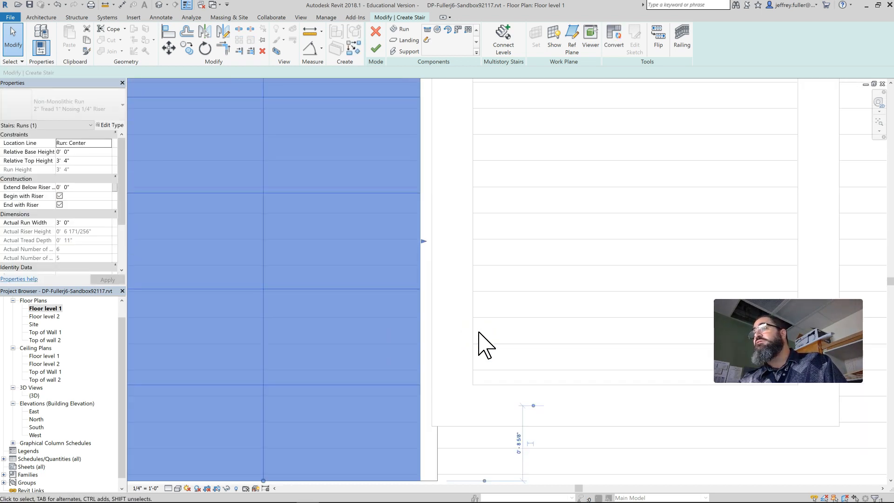
key("Left")
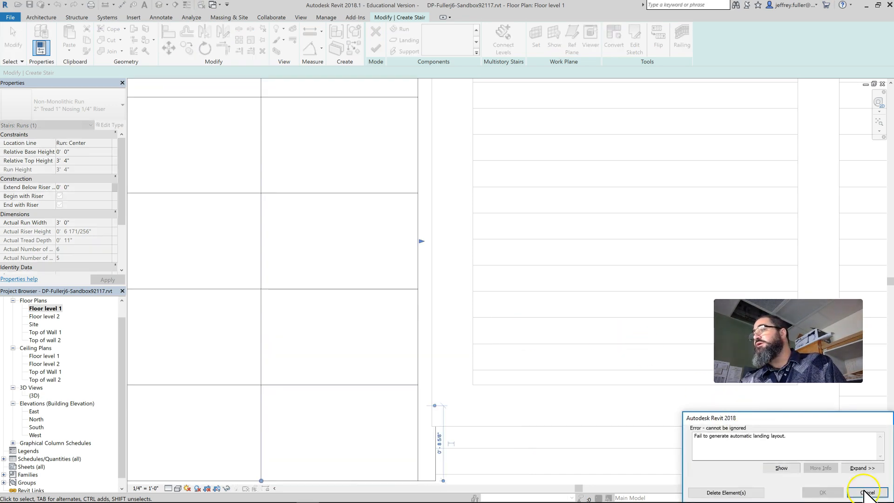
left_click(859, 492)
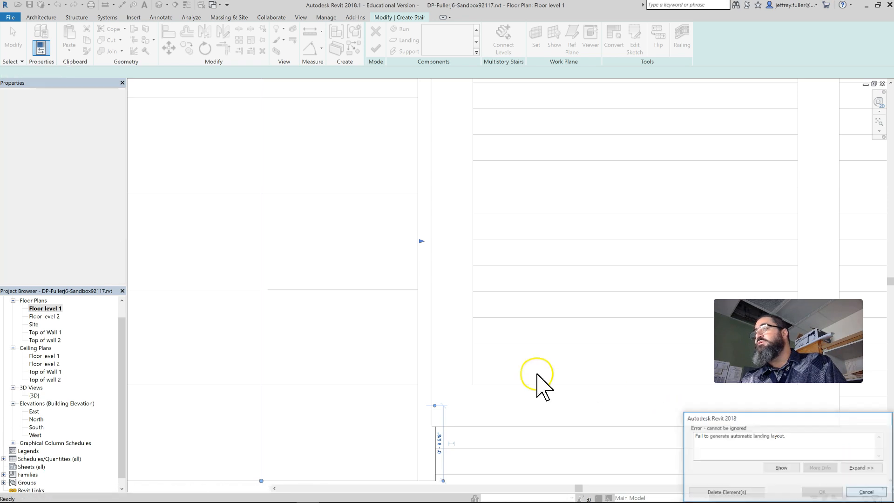
Nudge the third run and its corner landing together one increment east, away from the guest bath wall.
scroll(485, 366, "down", 6)
scroll(311, 321, "down", 5)
middle_click_drag(311, 321, 349, 317)
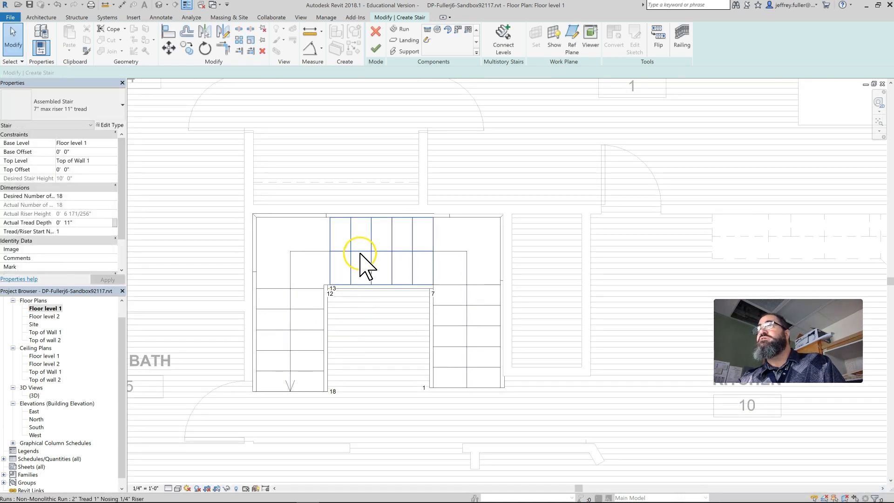
left_click(360, 282)
left_click(313, 253)
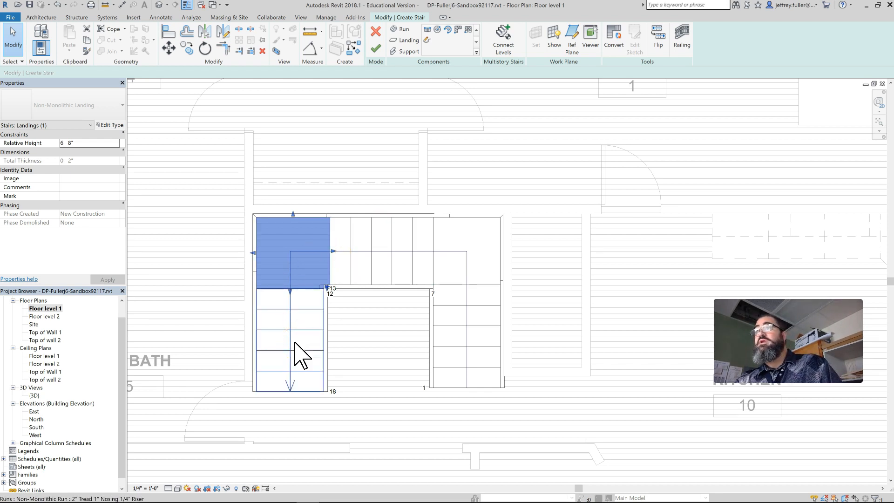
left_click(329, 367, "ctrl")
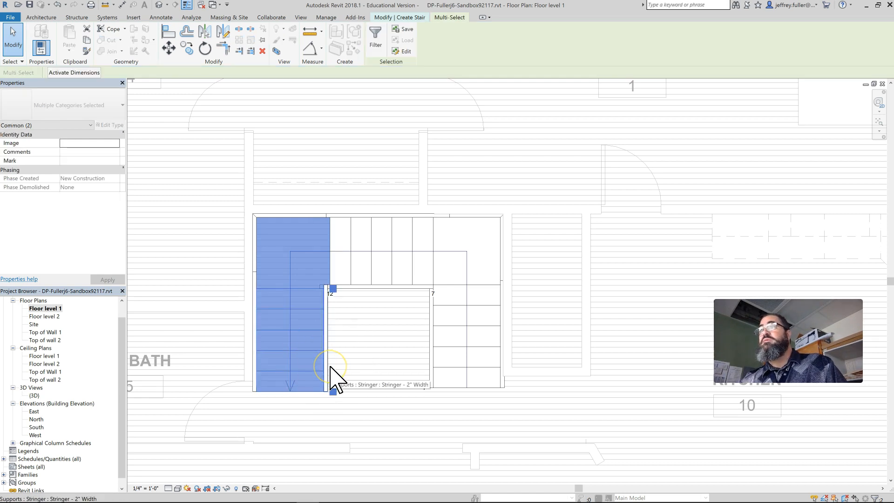
key("Right")
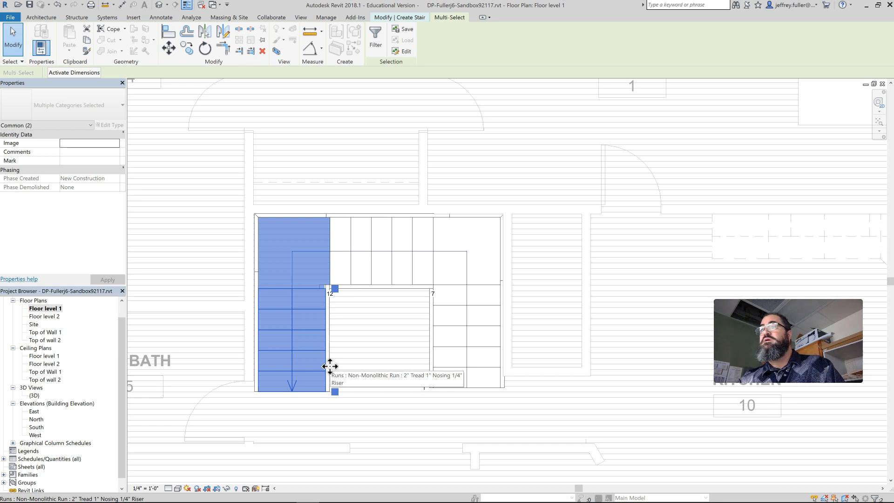
key("Escape")
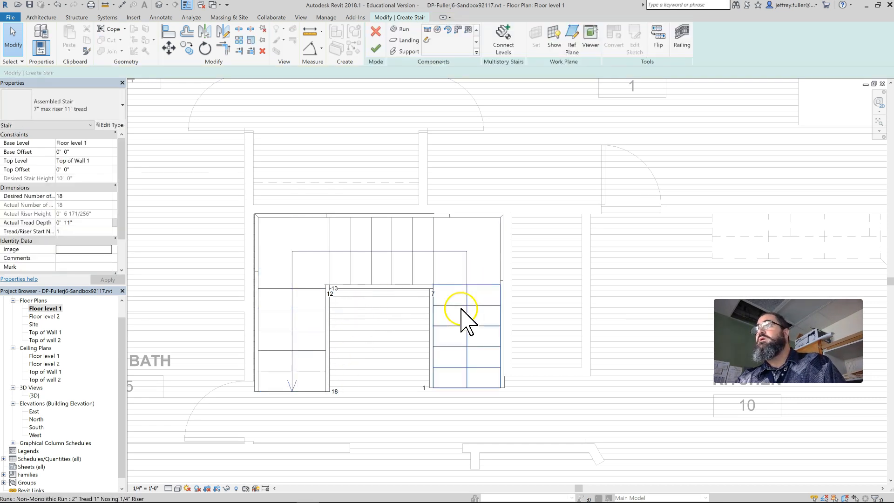
Try to nudge the first run together with its corner landing one increment west.
left_click(472, 328)
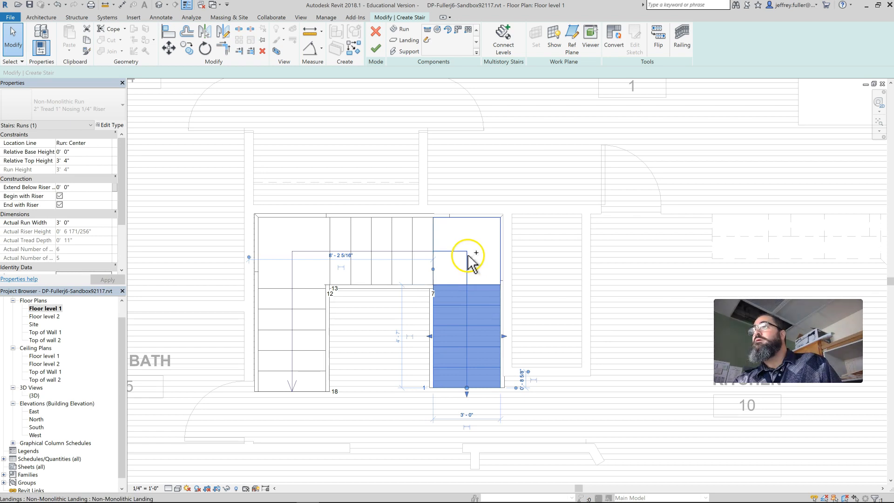
left_click(486, 272, "ctrl")
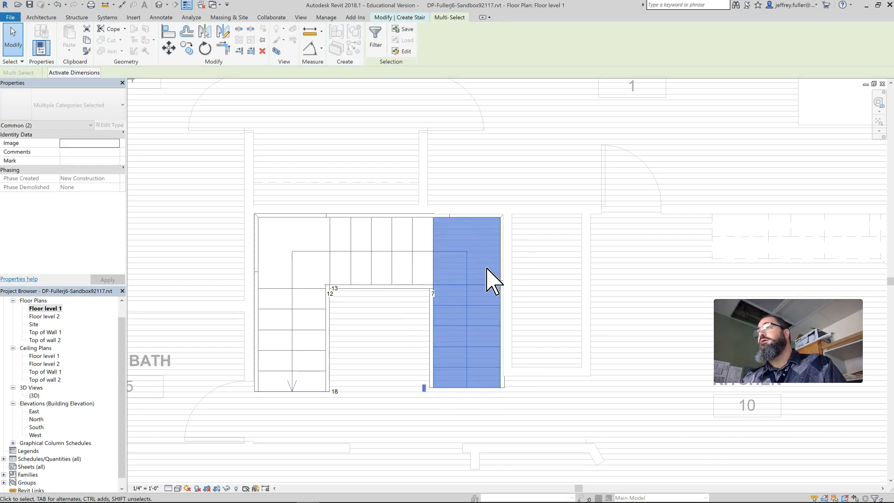
key("Delete")
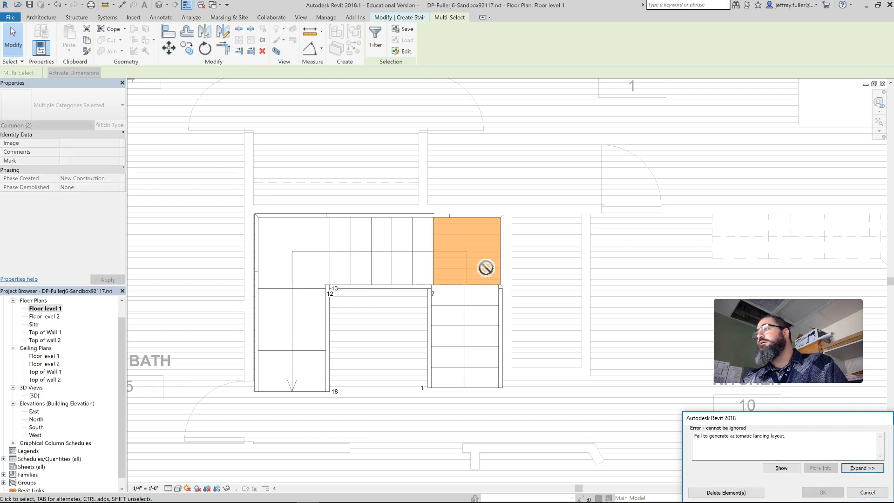
left_click(864, 492)
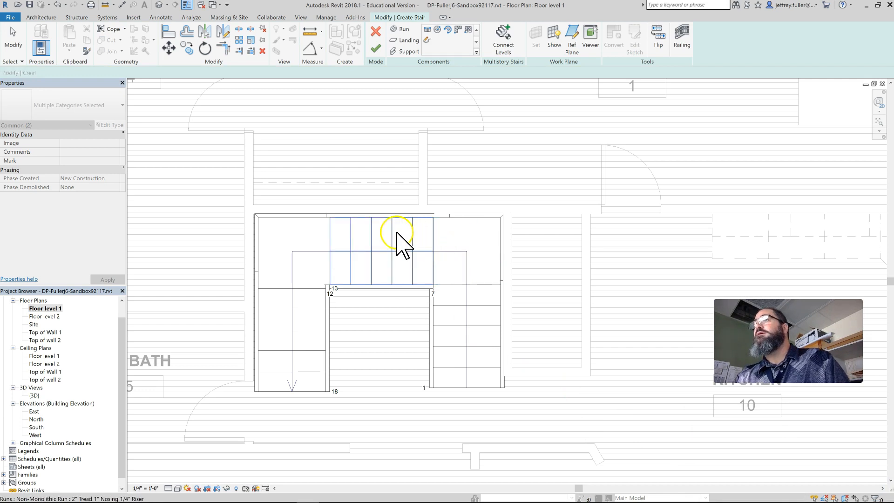
Move the second run west so its east end sits about 4'-5" from the kitchen-side wall.
left_click(375, 246)
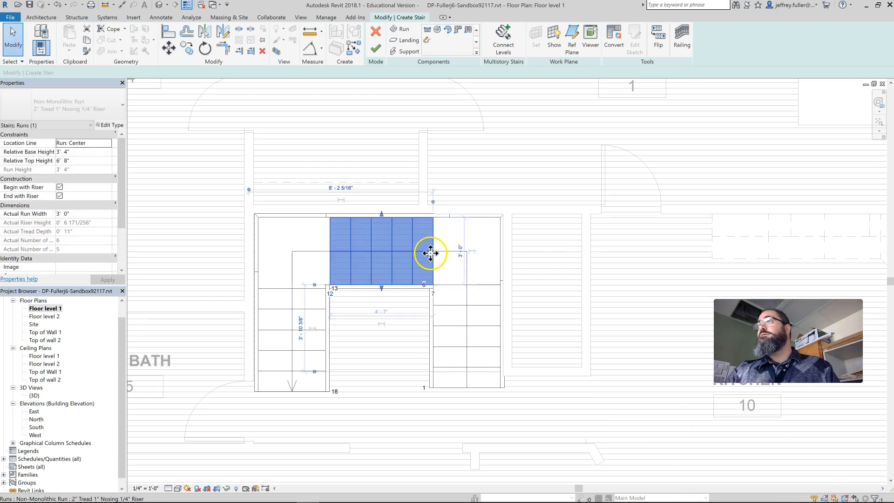
scroll(430, 253, "up", 3)
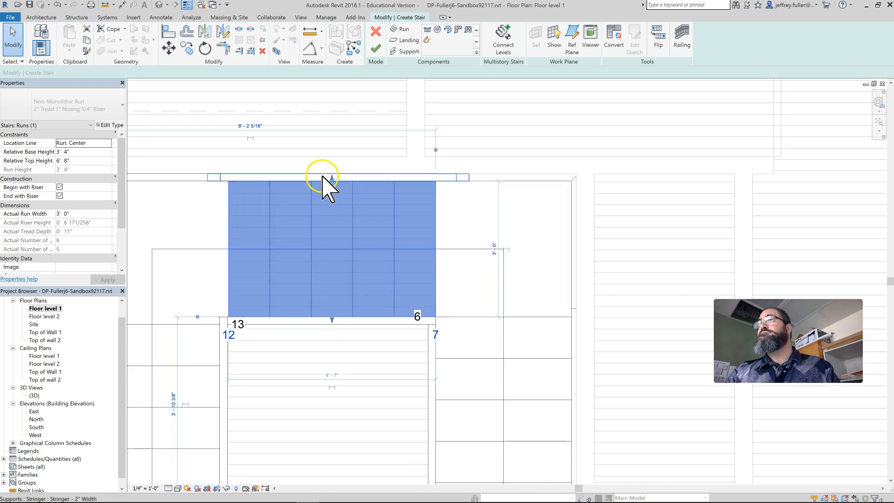
left_click_drag(436, 248, 388, 248)
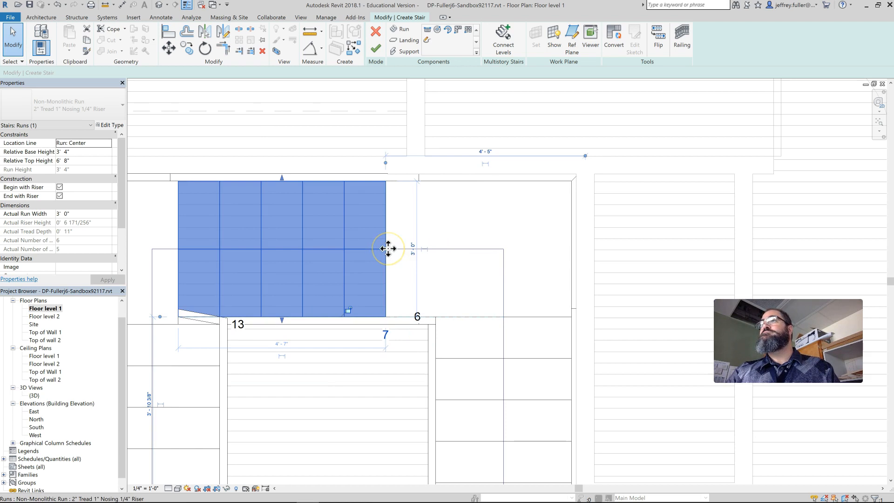
scroll(454, 275, "down", 5)
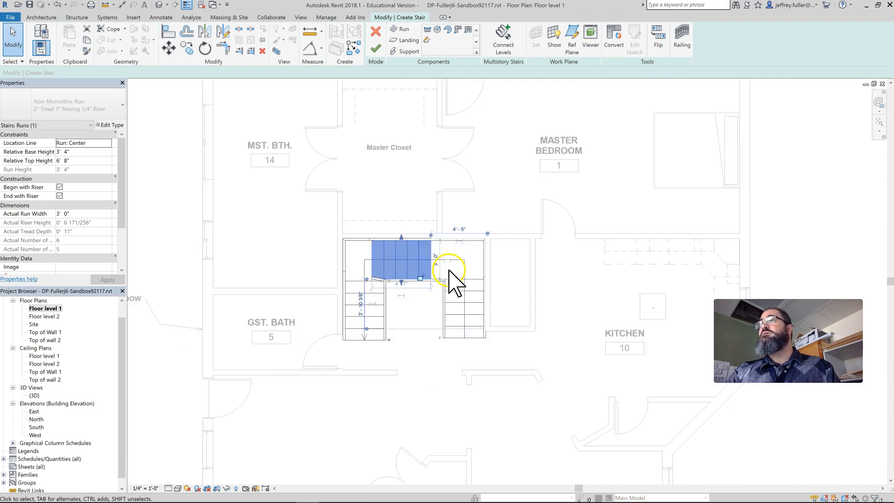
scroll(399, 287, "up", 3)
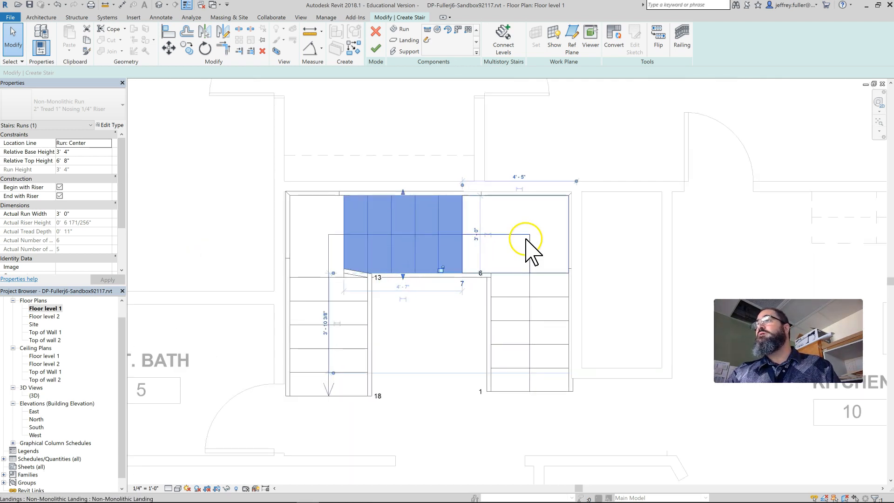
Pull the first corner landing's west edge back east to line up with the first run's inner edge.
left_click(535, 278)
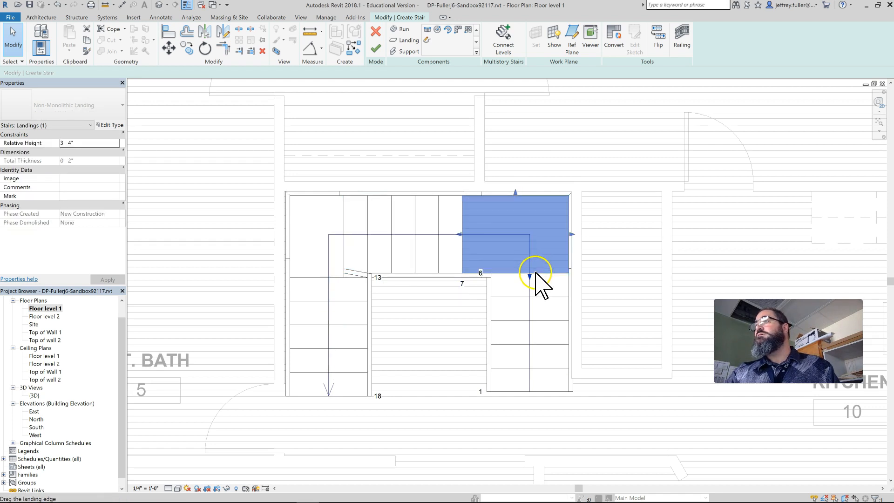
left_click_drag(459, 234, 492, 237)
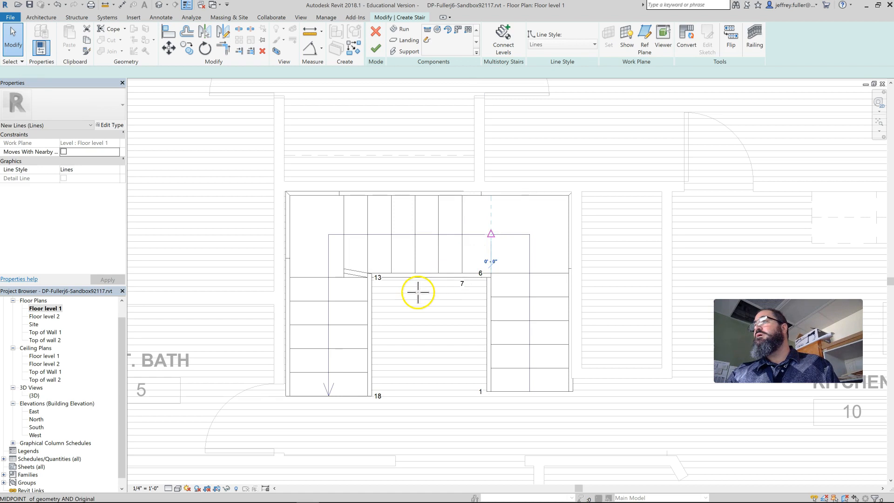
key("Escape")
Move the second run west so its east end sits about 6'-9" from the guest bath side wall.
left_click(549, 347)
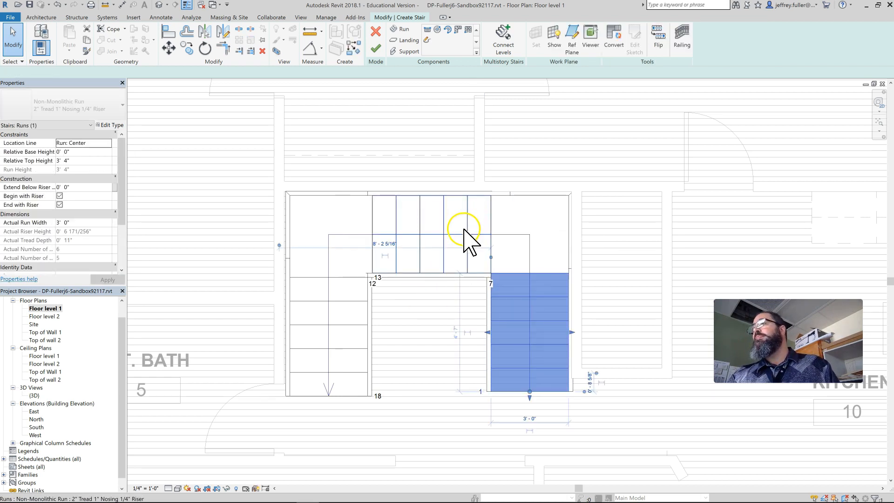
left_click(468, 233)
left_click_drag(457, 234, 421, 234)
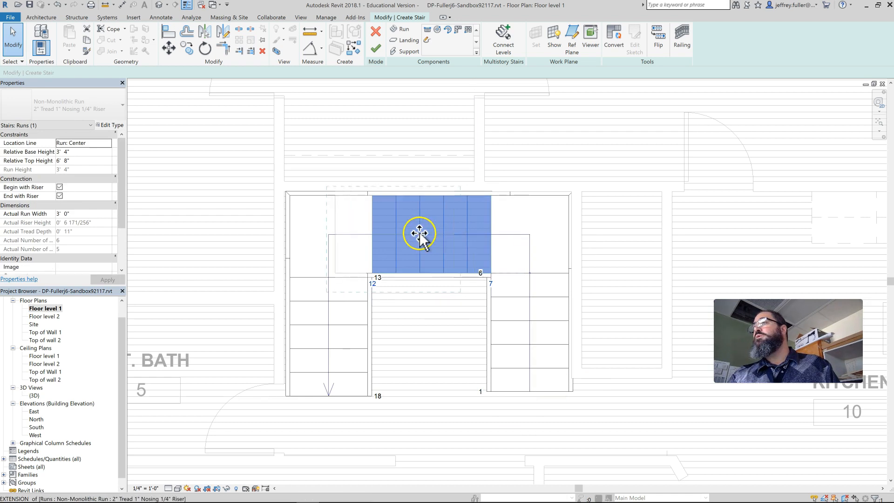
Nudge the first run about 1 inch west so its outer stringer sits against the kitchen-side wall.
left_click(535, 326)
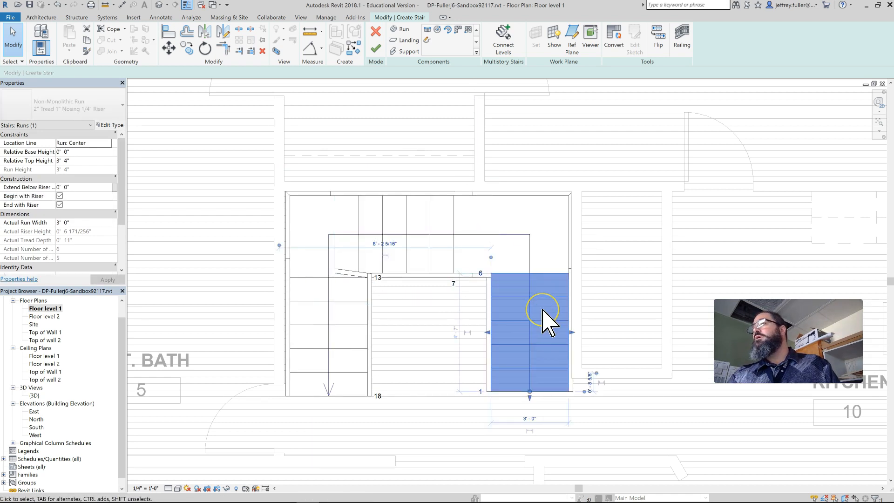
key("Left")
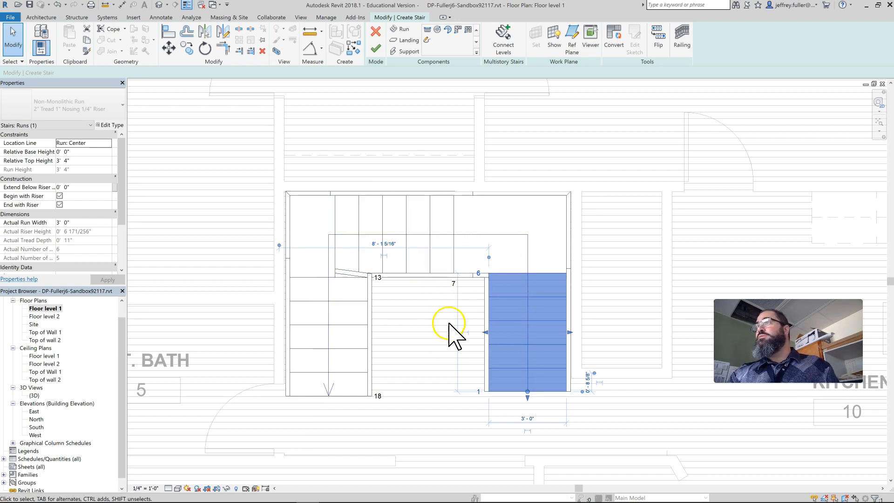
left_click(451, 346)
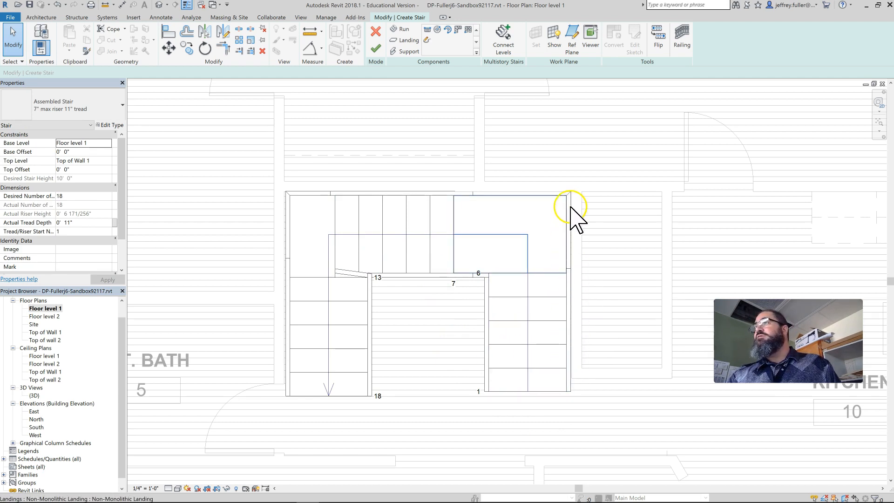
Nudge the second run about 1 inch south, away from the wall below the master closet.
left_click(410, 233)
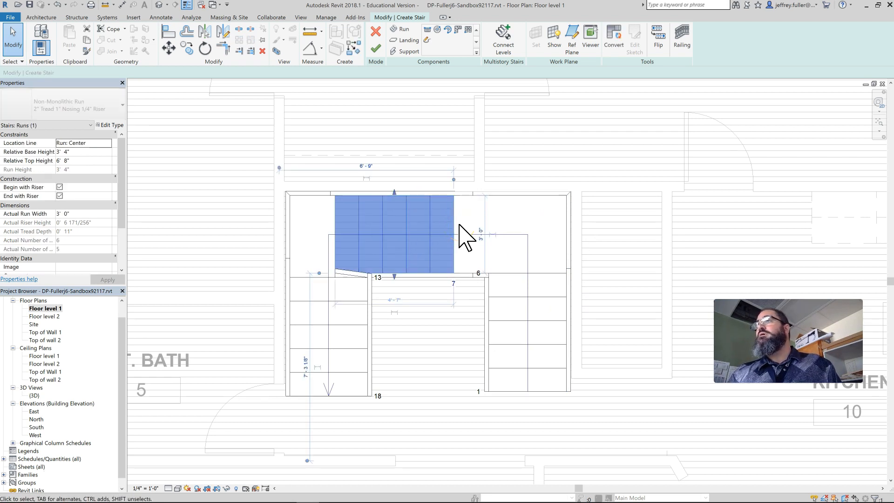
key("Down")
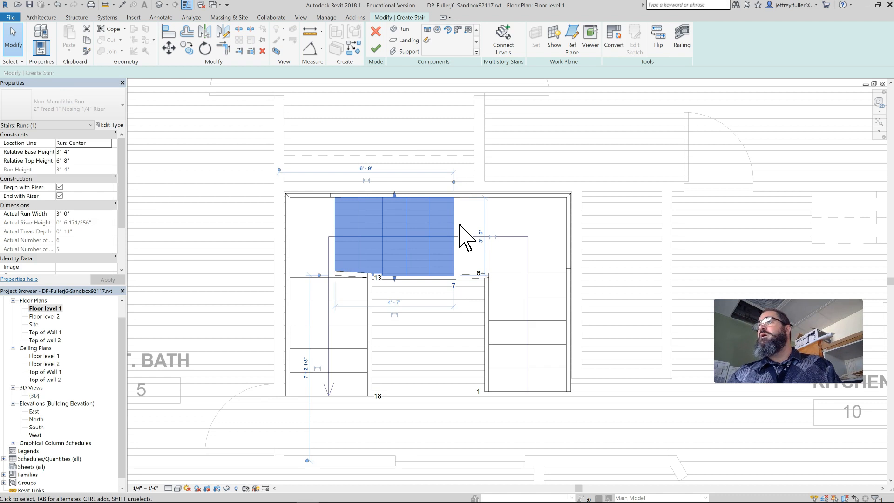
left_click(463, 273)
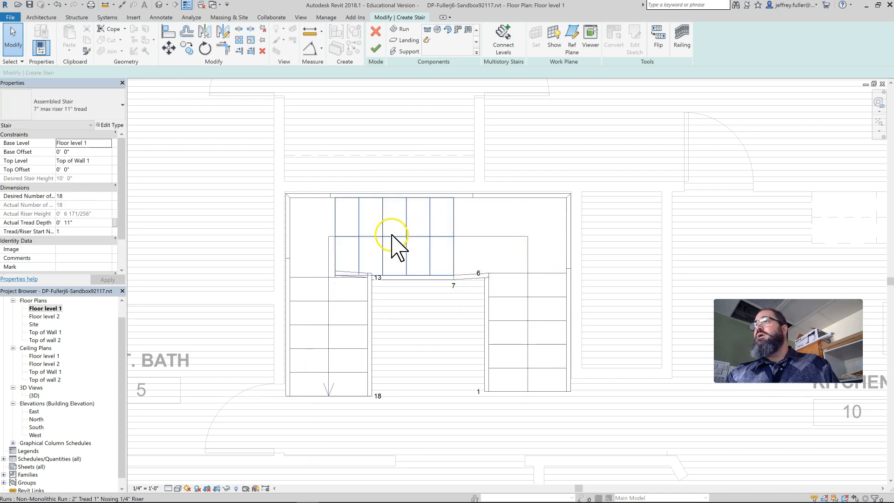
left_click(361, 249)
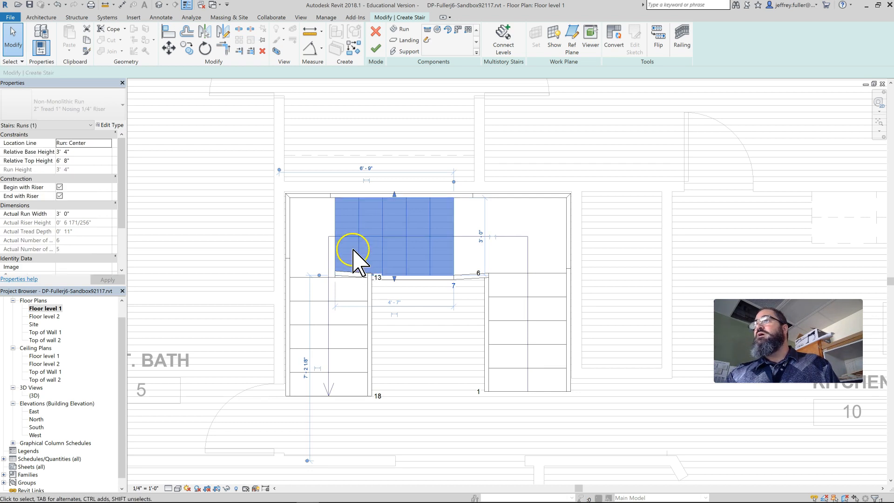
Nudge the second run east until its east end sits 8'-0" from the guest bath side wall.
scroll(356, 258, "up", 2)
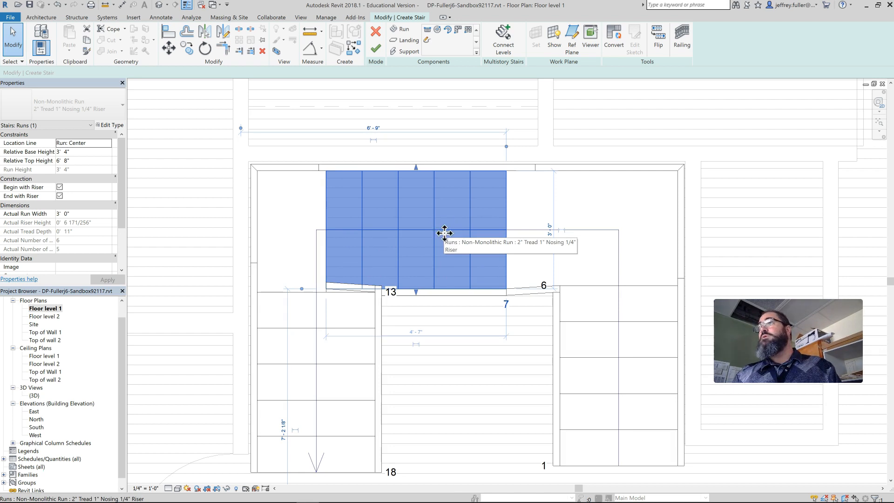
key("Right")
key("Right")
key("Right")
key("Right")
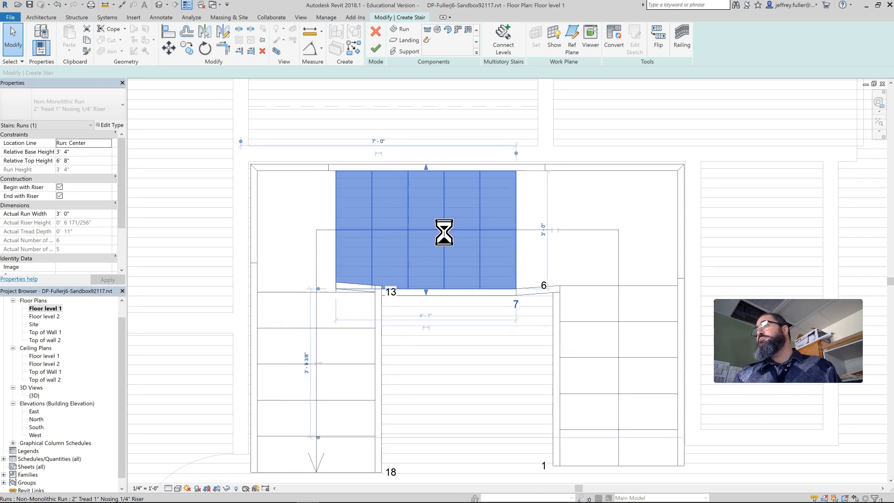
key("Right")
key("Right")
key("Right")
key("Right")
key("Right")
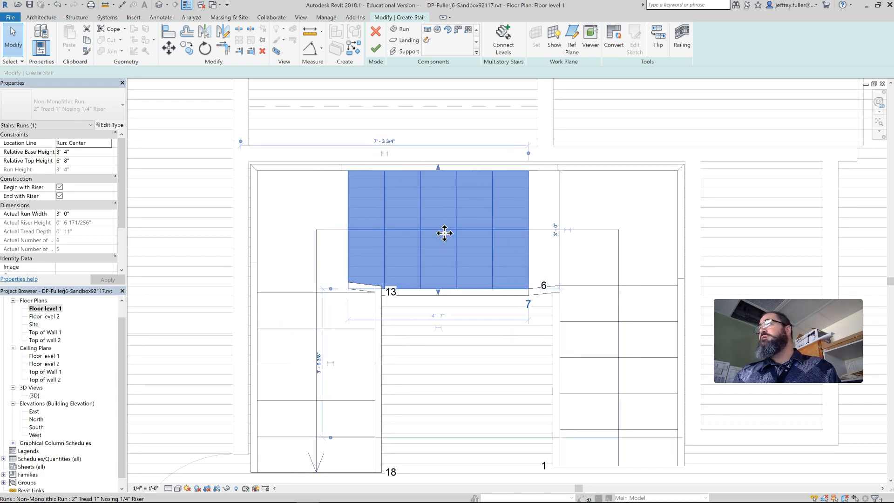
key("Right")
key("Right")
key("Right")
key("Right")
key("Right")
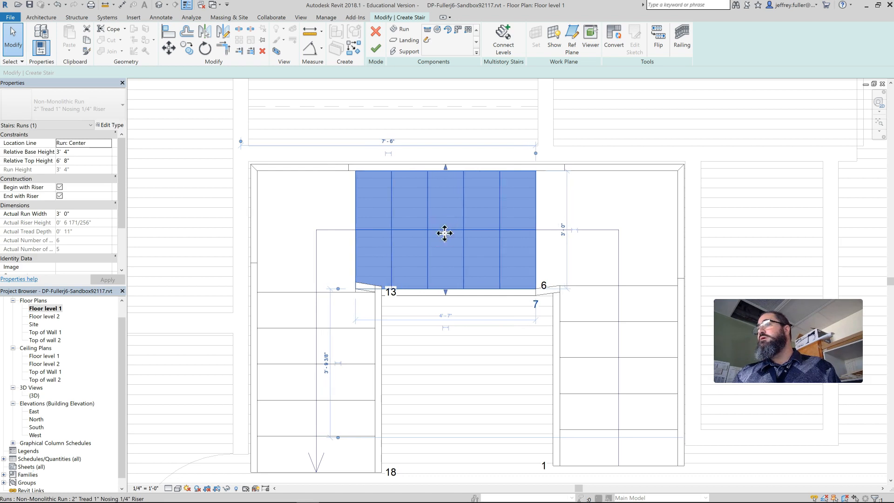
key("Right")
key("Right")
key("Right")
key("Right")
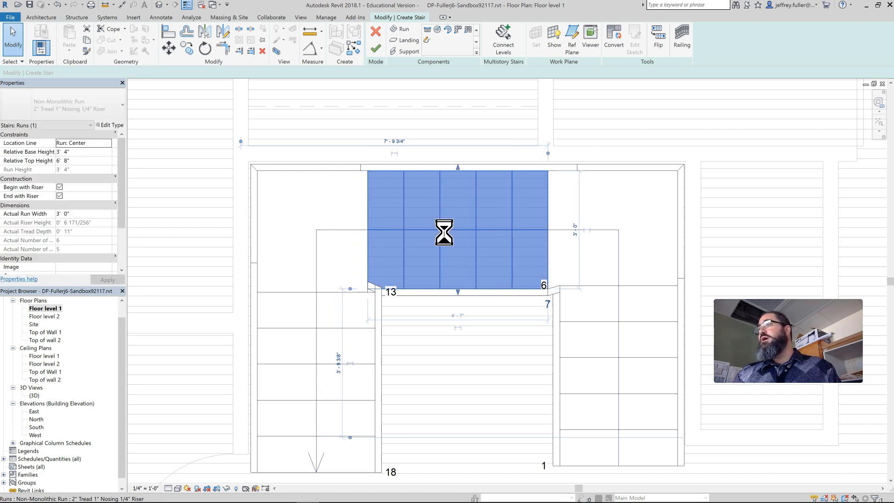
key("Right")
key("Right")
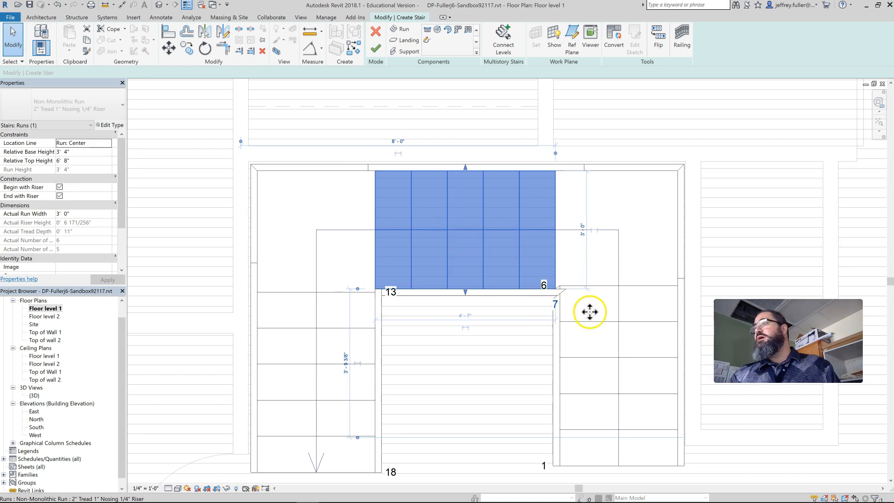
scroll(542, 307, "up", 3)
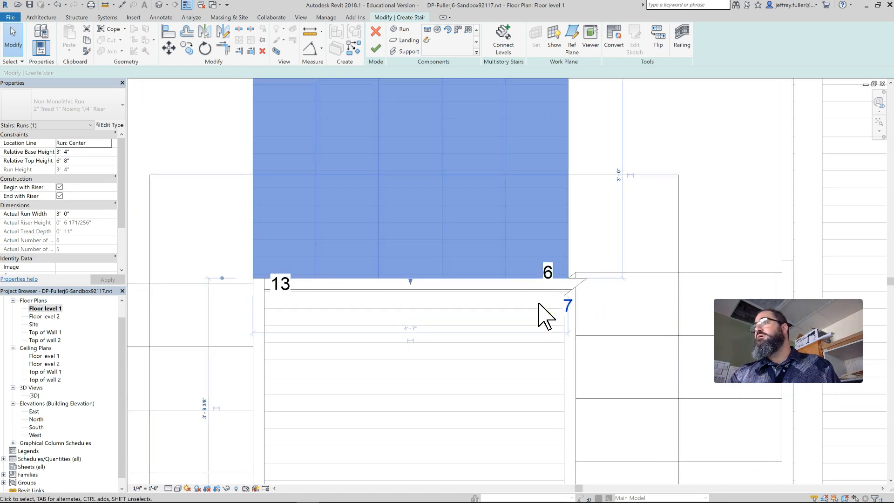
scroll(543, 312, "down", 4)
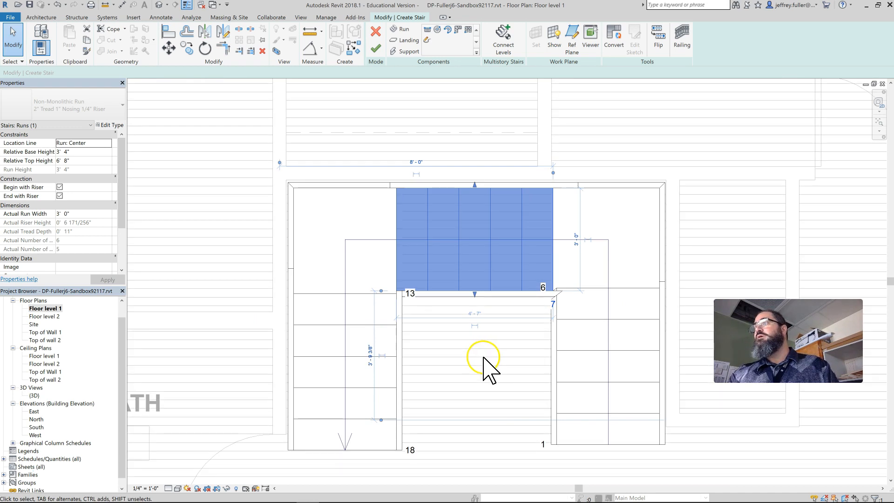
left_click(480, 394)
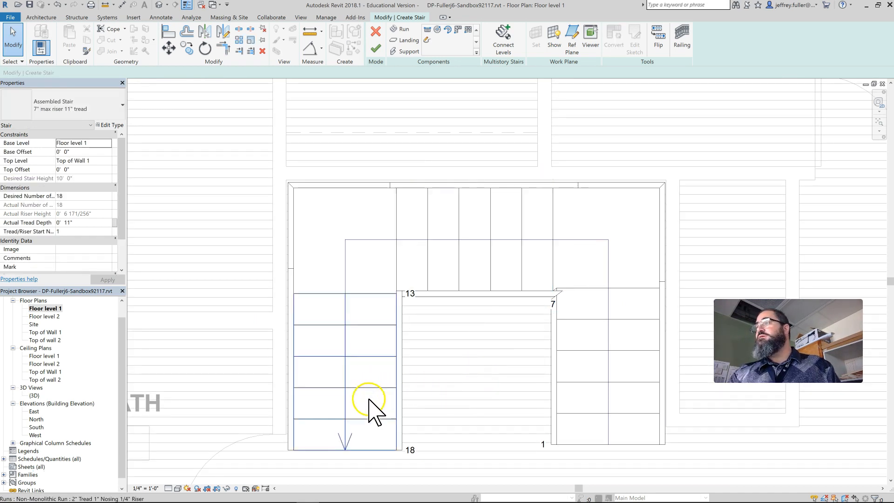
Lengthen the third run beside the guest bath southward so it has 8 risers.
left_click(367, 422)
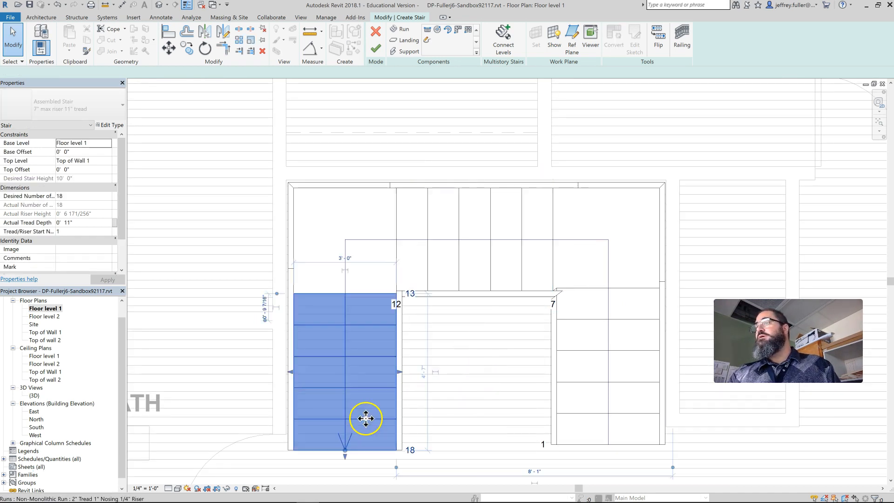
scroll(363, 416, "down", 3)
left_click_drag(356, 405, 354, 423)
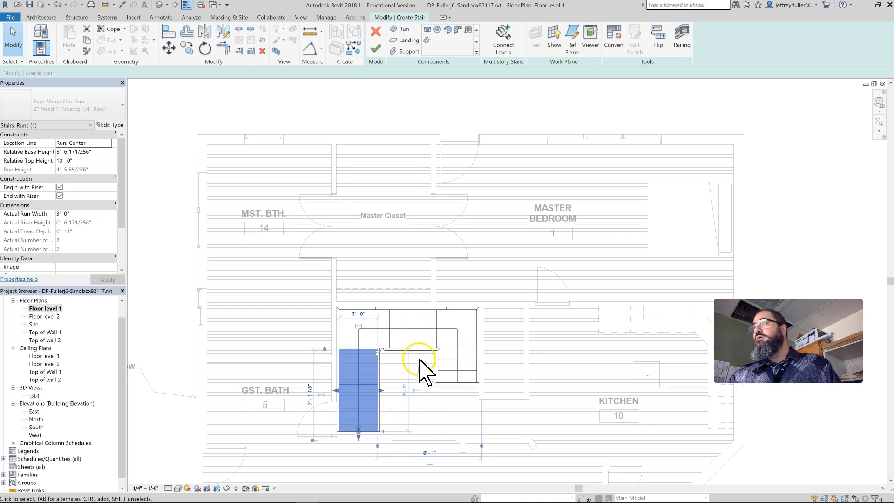
scroll(418, 357, "up", 3)
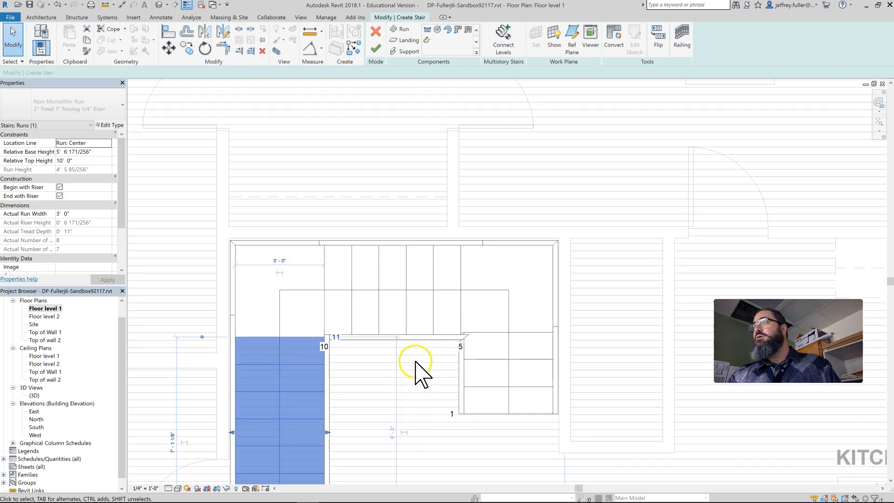
Nudge the second run 1 inch west so its east end sits 7'-11" from the guest bath side wall.
left_click(431, 335)
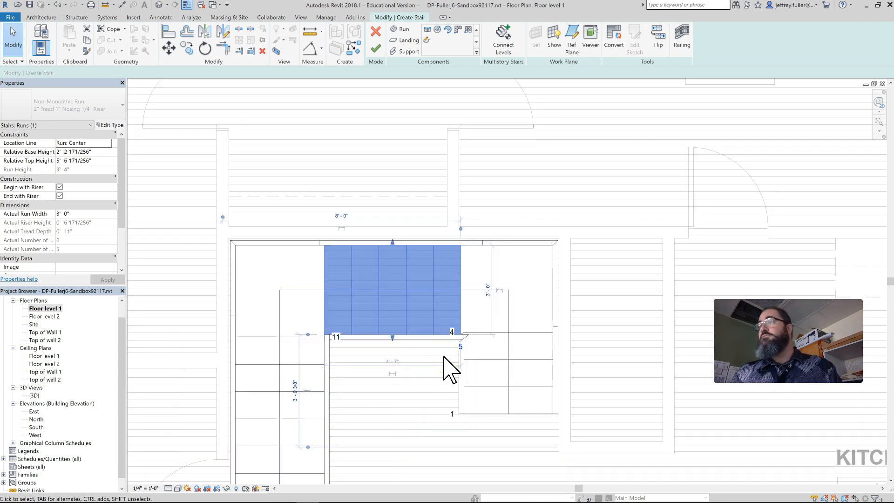
key("Left")
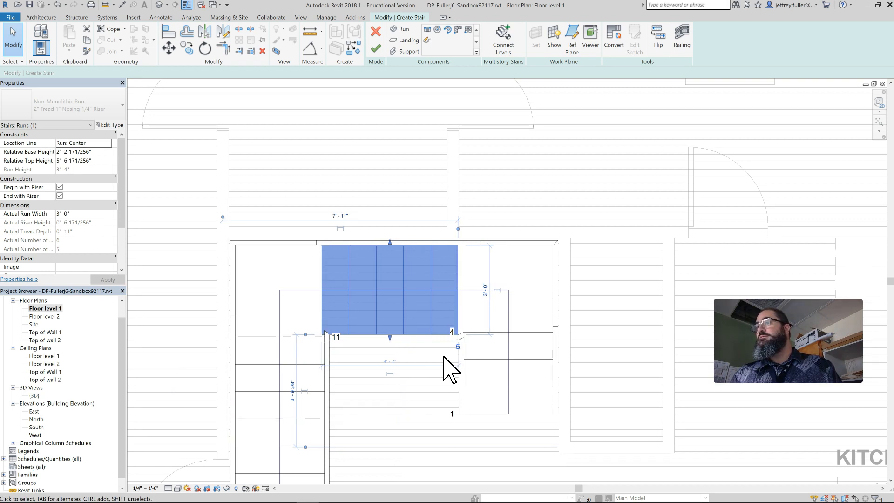
key("Right")
key("Left")
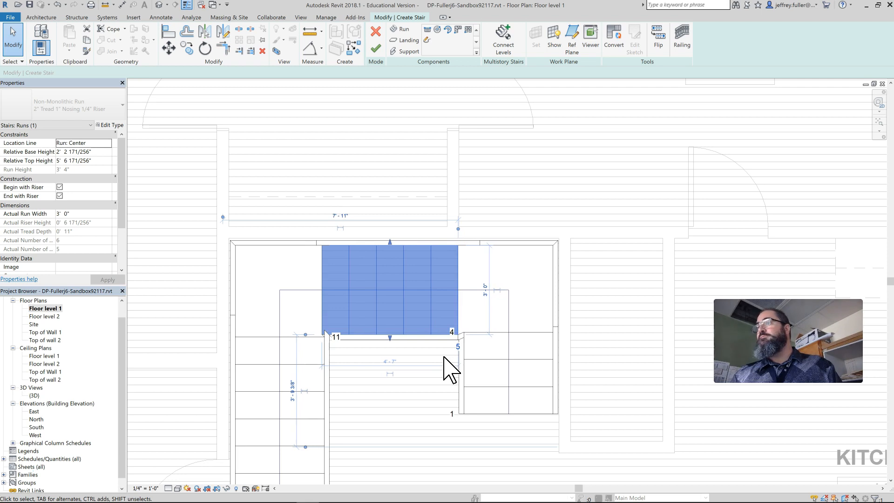
left_click(430, 371)
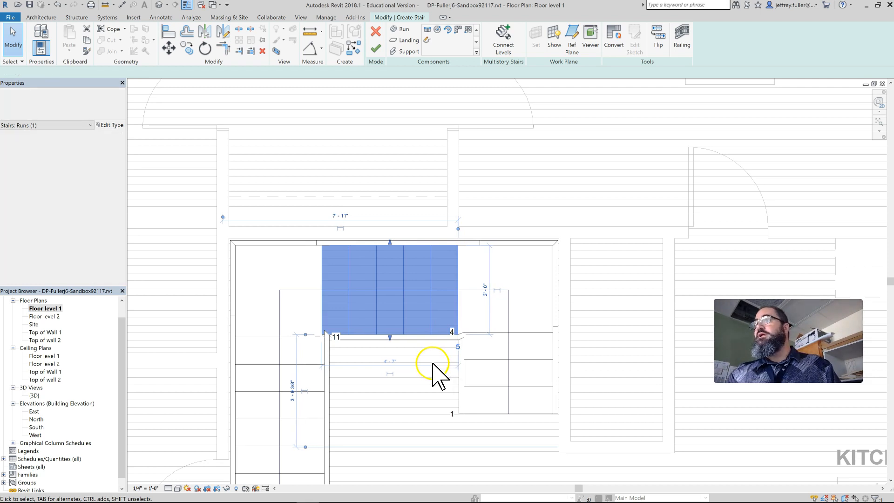
left_click(425, 396)
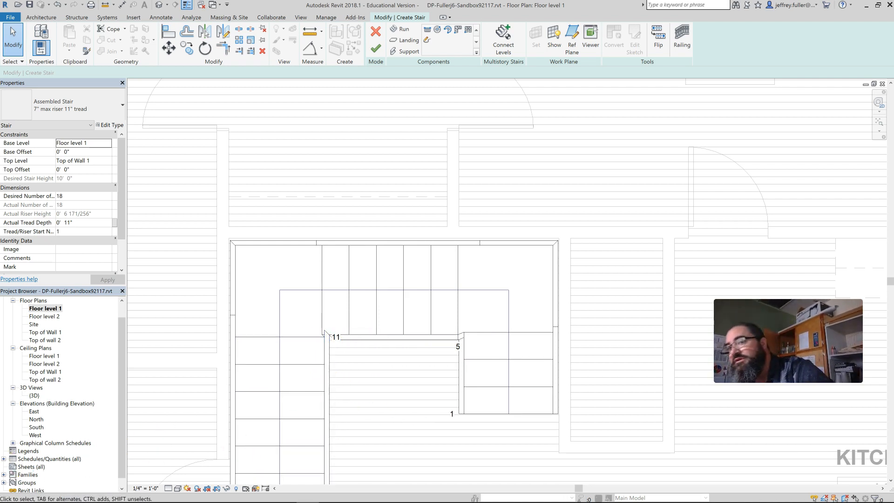
Stretch the third run's south end almost to the wall above the living area, giving it 8 risers, and review its properties.
scroll(408, 410, "down", 2)
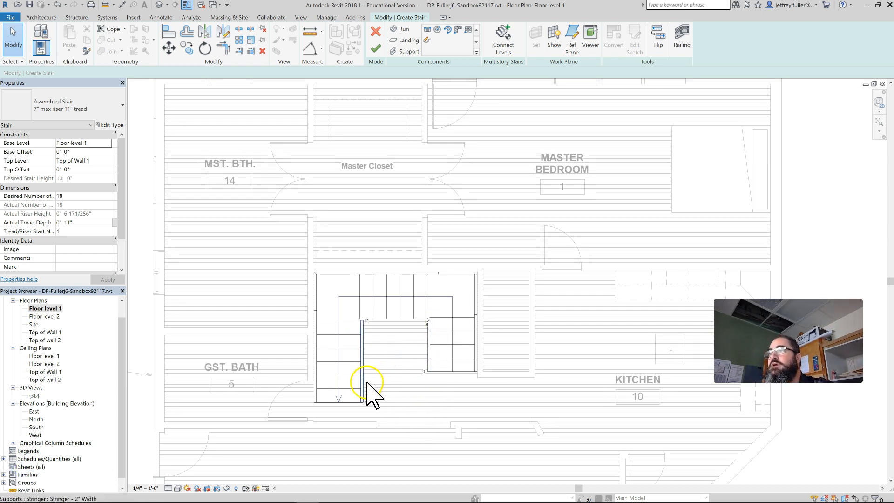
left_click(339, 393)
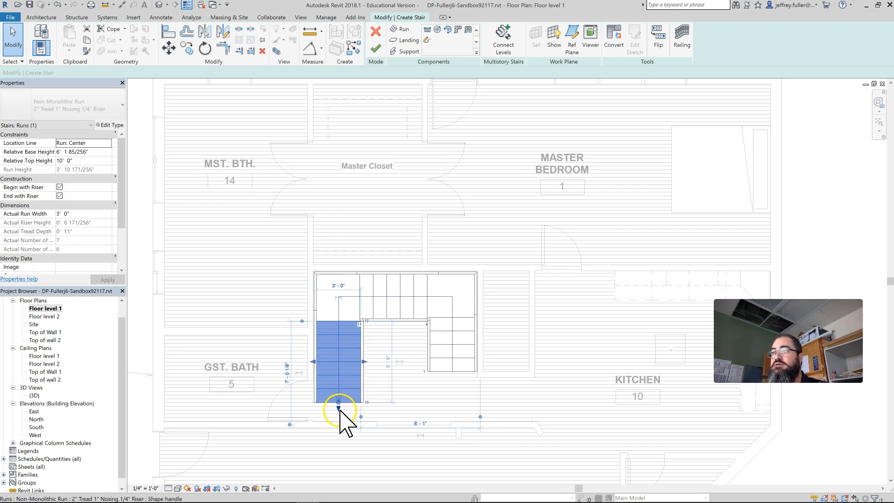
left_click_drag(339, 408, 340, 419)
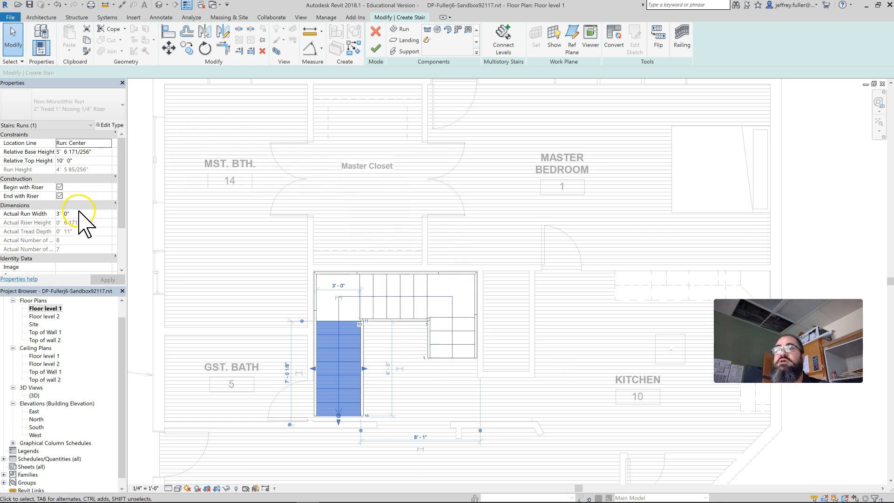
scroll(79, 224, "down", 5)
scroll(84, 233, "up", 4)
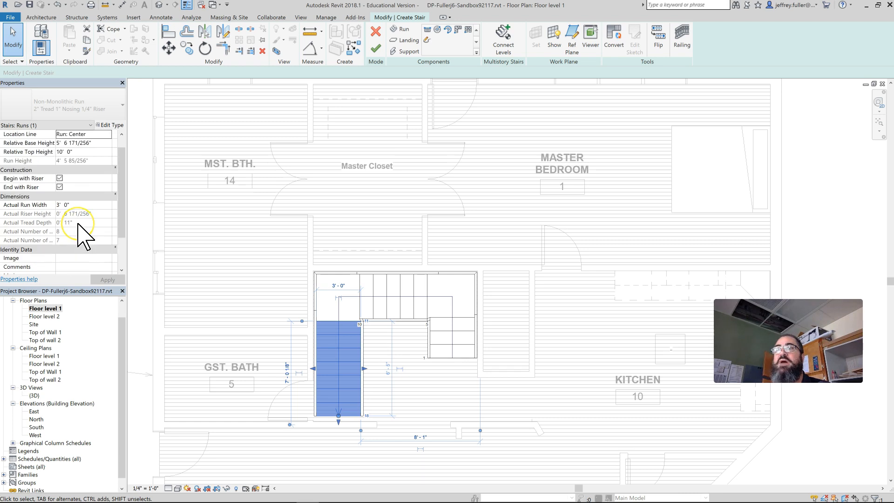
scroll(77, 226, "up", 1)
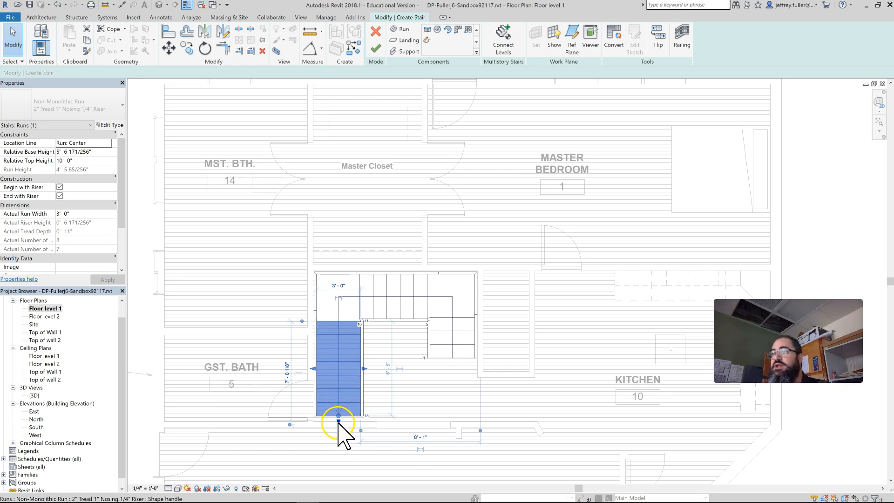
Shorten the third run from its south end to 6 risers.
left_click_drag(339, 409, 340, 394)
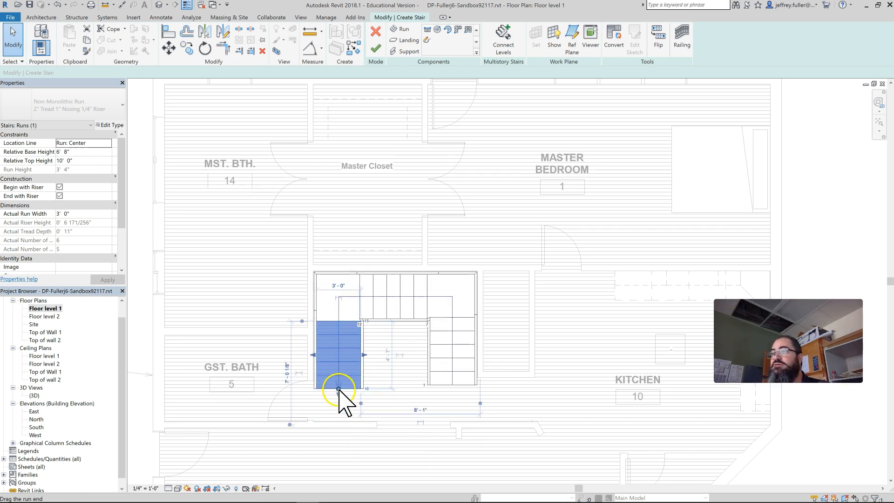
scroll(408, 342, "down", 1)
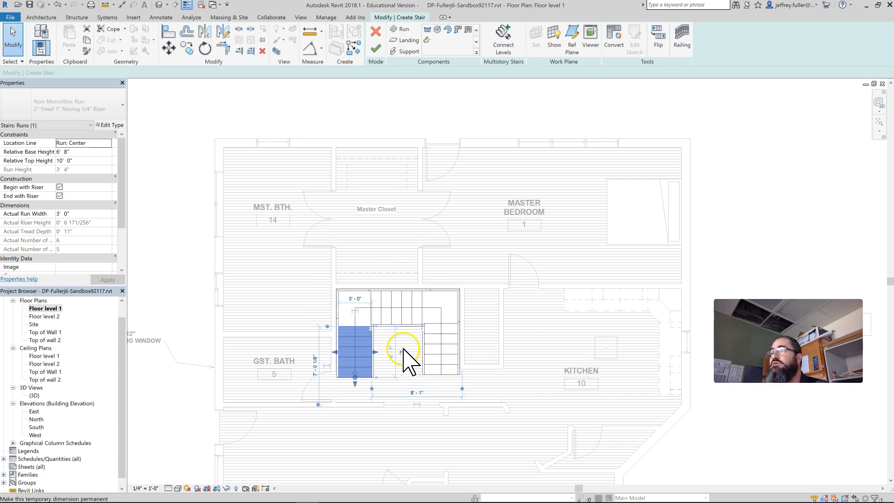
middle_click_drag(395, 334, 405, 283)
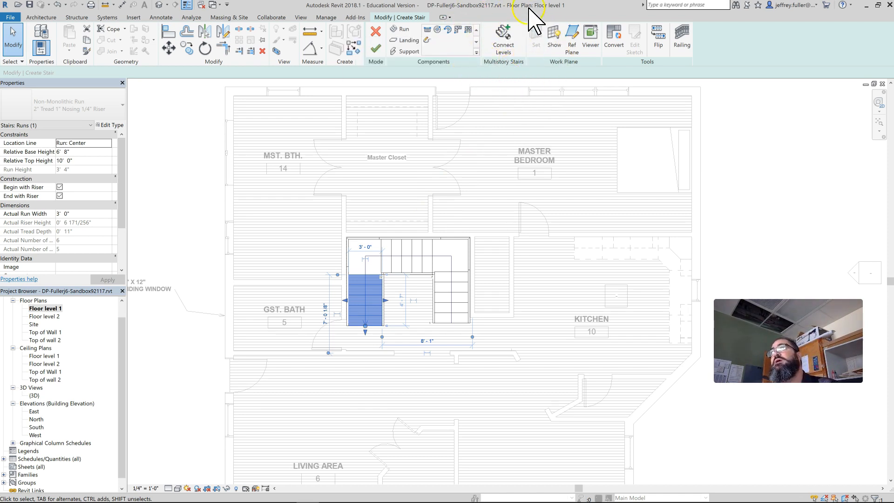
Connect the stair to Floor level 2 as a multistory stair, picking the level in the South elevation.
left_click(505, 47)
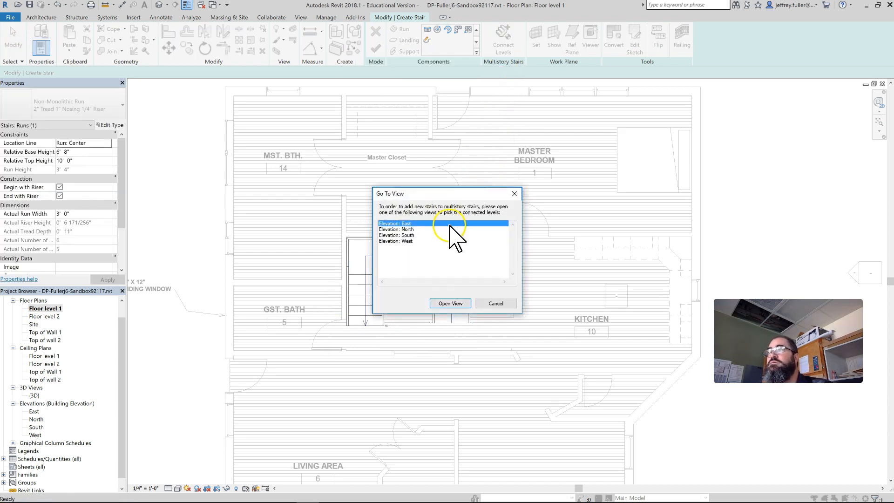
left_click(414, 235)
left_click(450, 304)
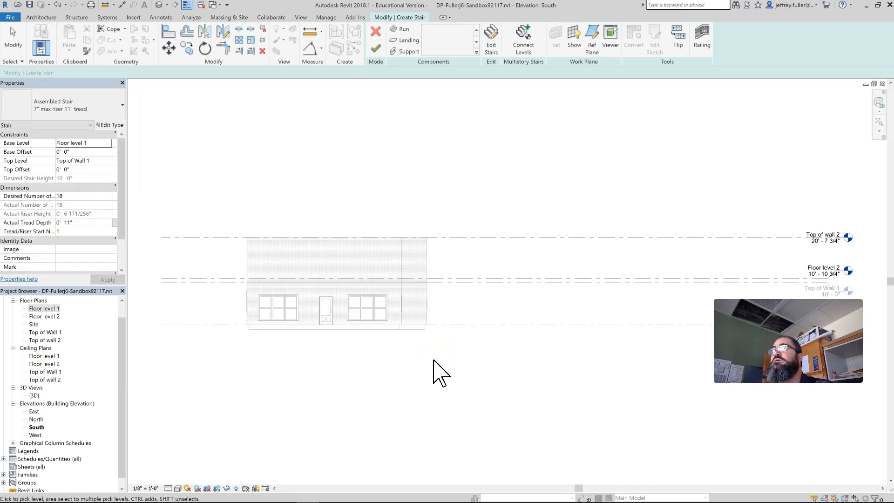
left_click(458, 186)
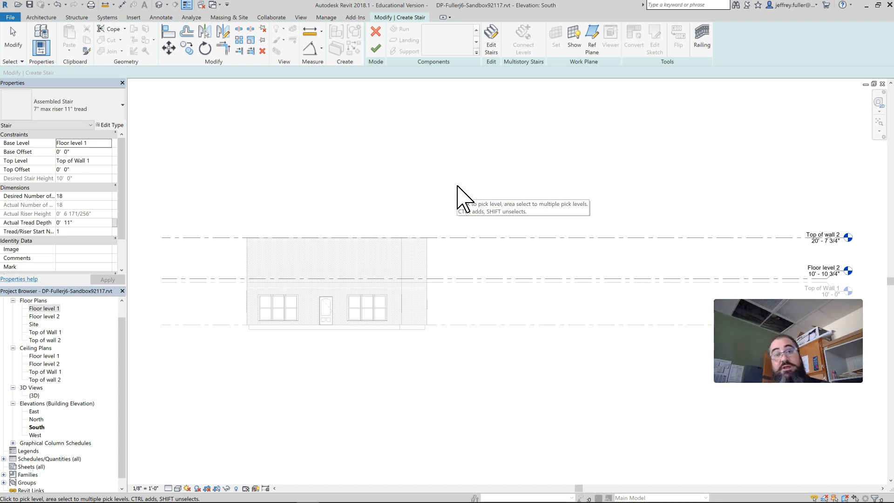
scroll(463, 303, "down", 1)
scroll(462, 302, "up", 4)
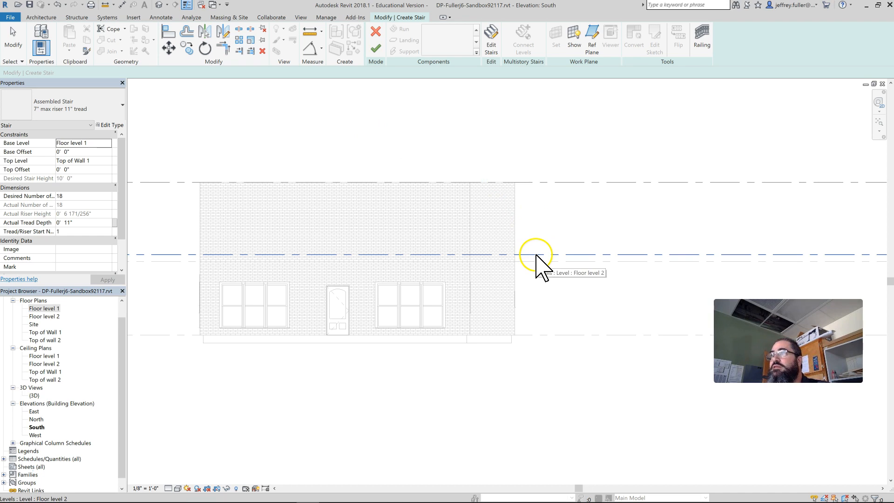
scroll(538, 258, "down", 2)
middle_click_drag(608, 280, 511, 300)
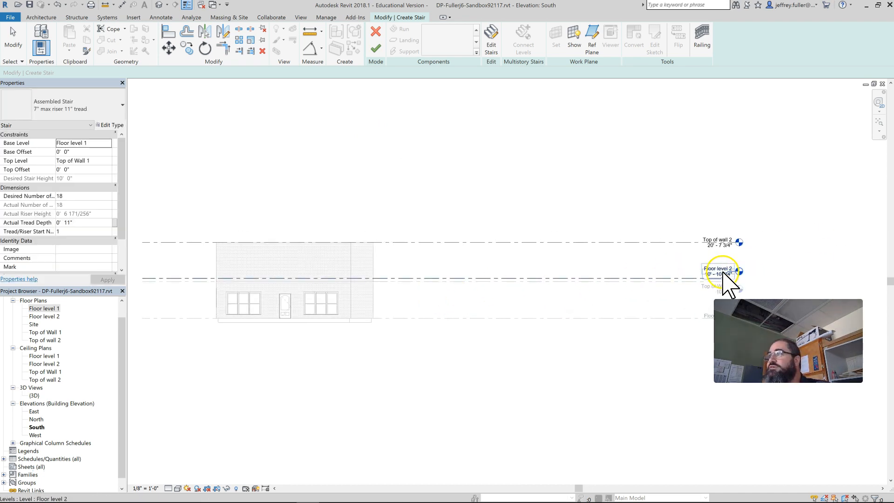
left_click(404, 280)
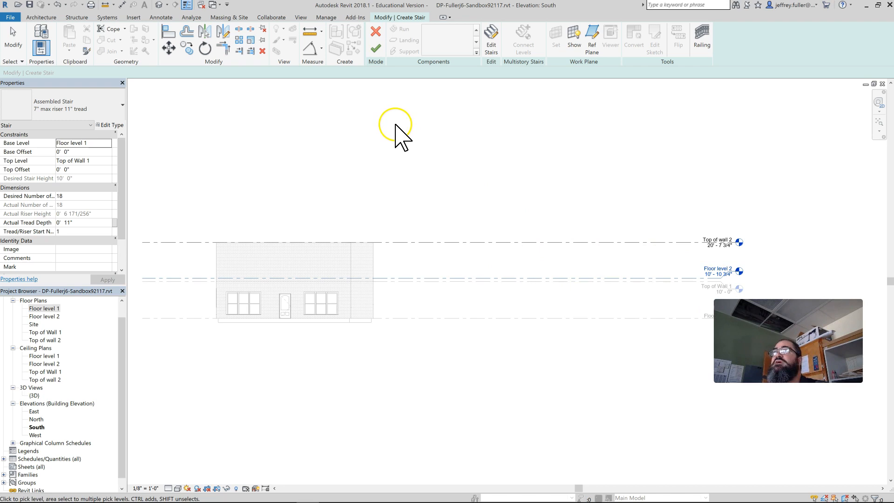
Finish the stair, dismiss the railing warning, and inspect the stair from several sides in the 3D view.
left_click(376, 49)
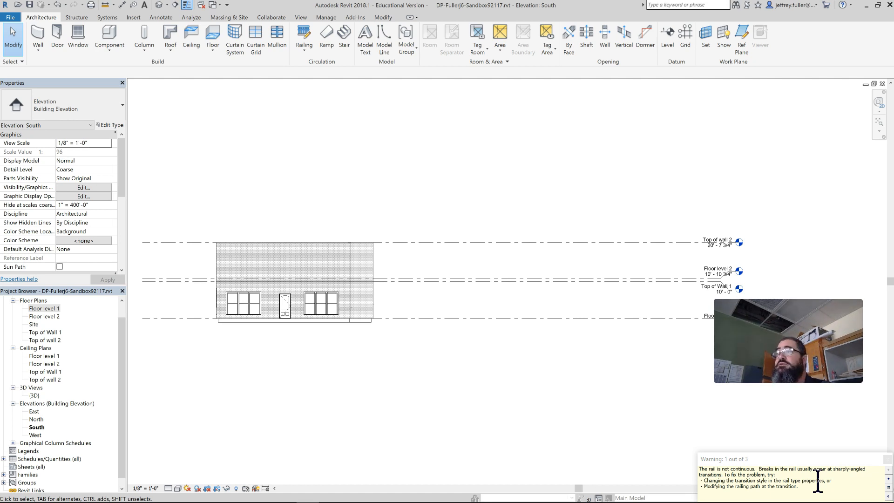
left_click(888, 460)
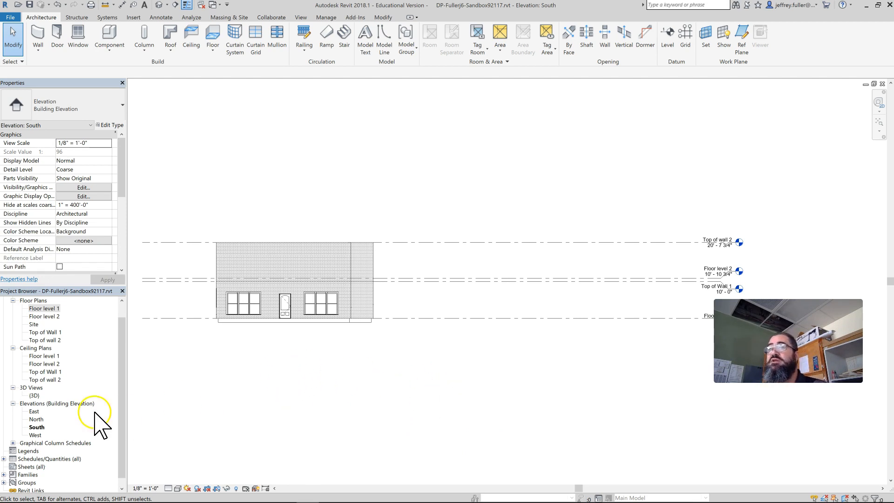
double_click(34, 396)
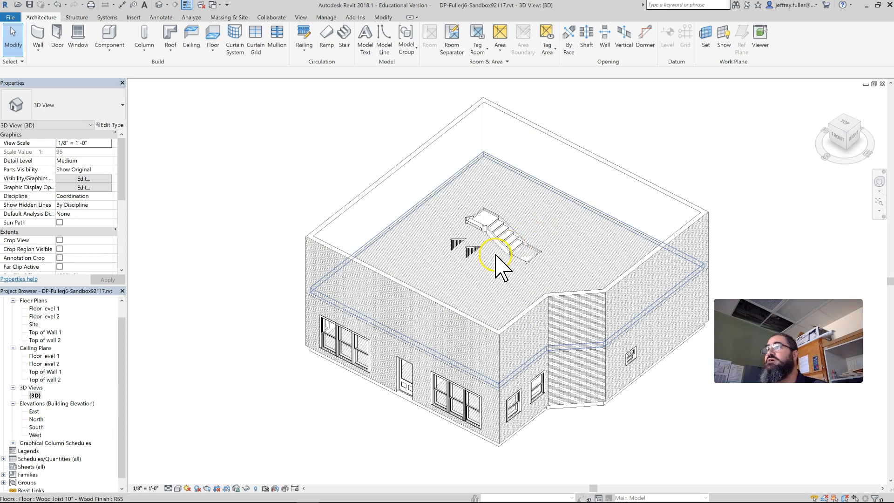
middle_click_drag(496, 256, 530, 249, "shift")
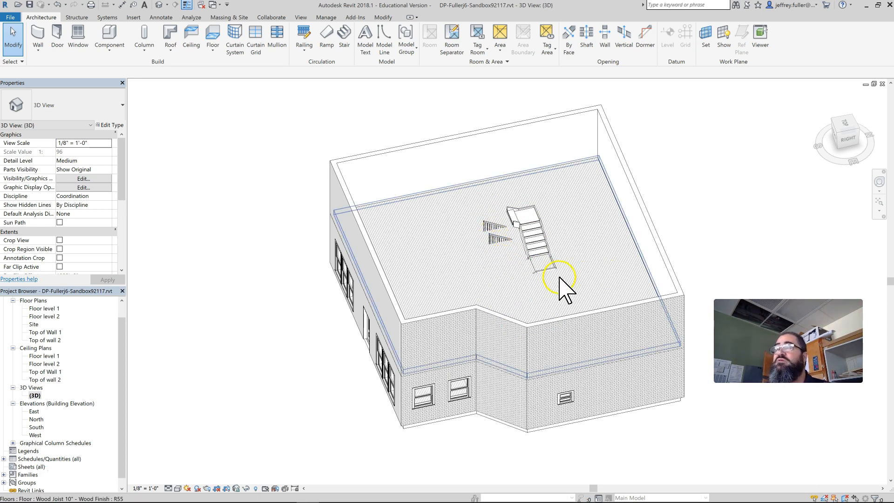
mouse_move(597, 307)
middle_mouse_down("shift")
mouse_move(649, 286)
mouse_move(489, 294)
mouse_move(561, 280)
mouse_move(543, 276)
middle_mouse_up("shift")
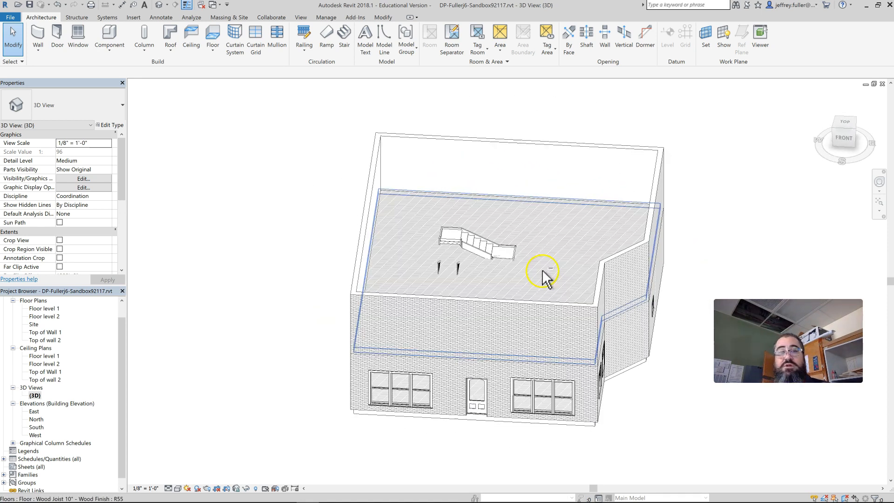
Delete the multistory stair that rises above the second floor.
left_click(475, 245)
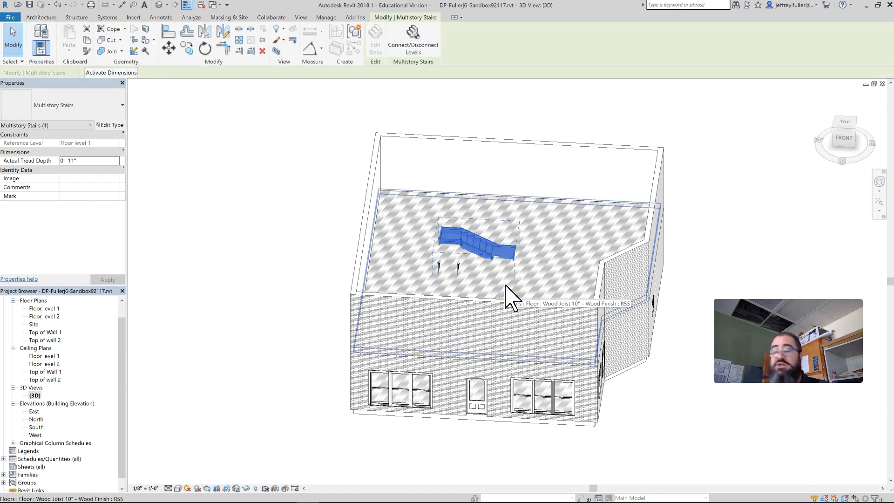
key("Delete")
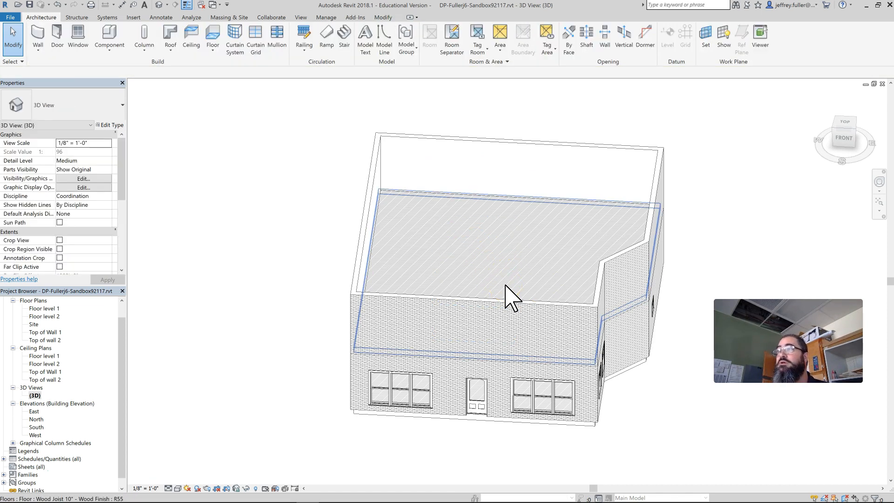
left_click(274, 293)
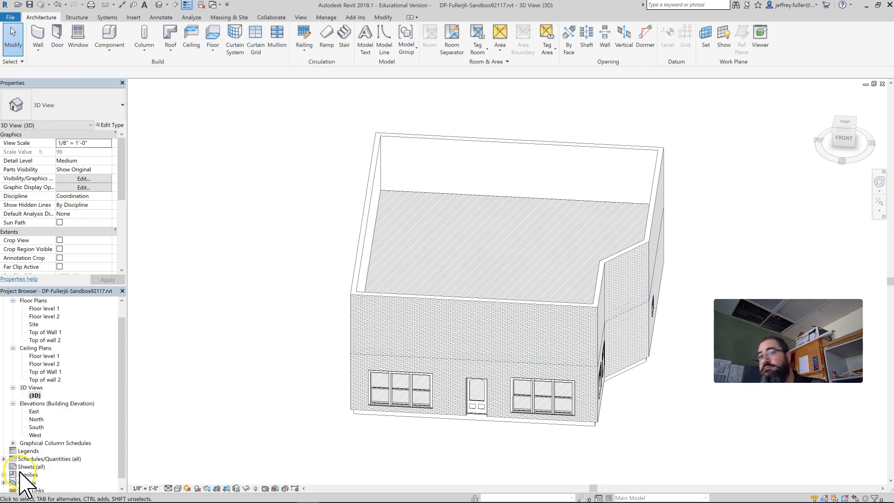